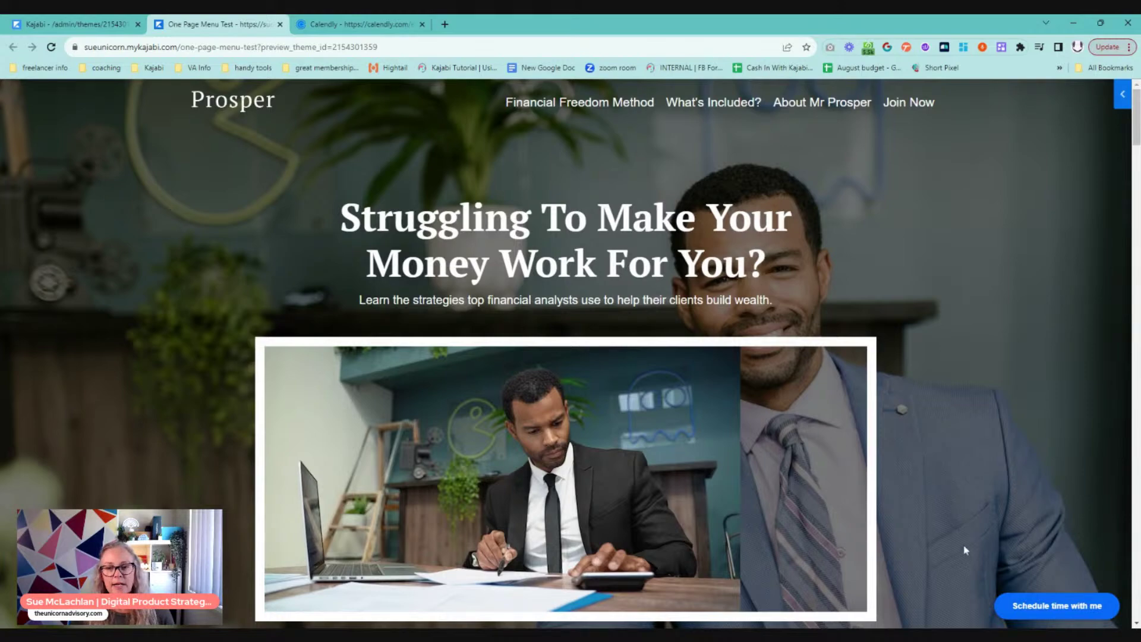
# Step: Look through the One Page Menu Test preview and open the booking popup from its floating scheduling button
pyautogui.scroll(-10, 961, 537)
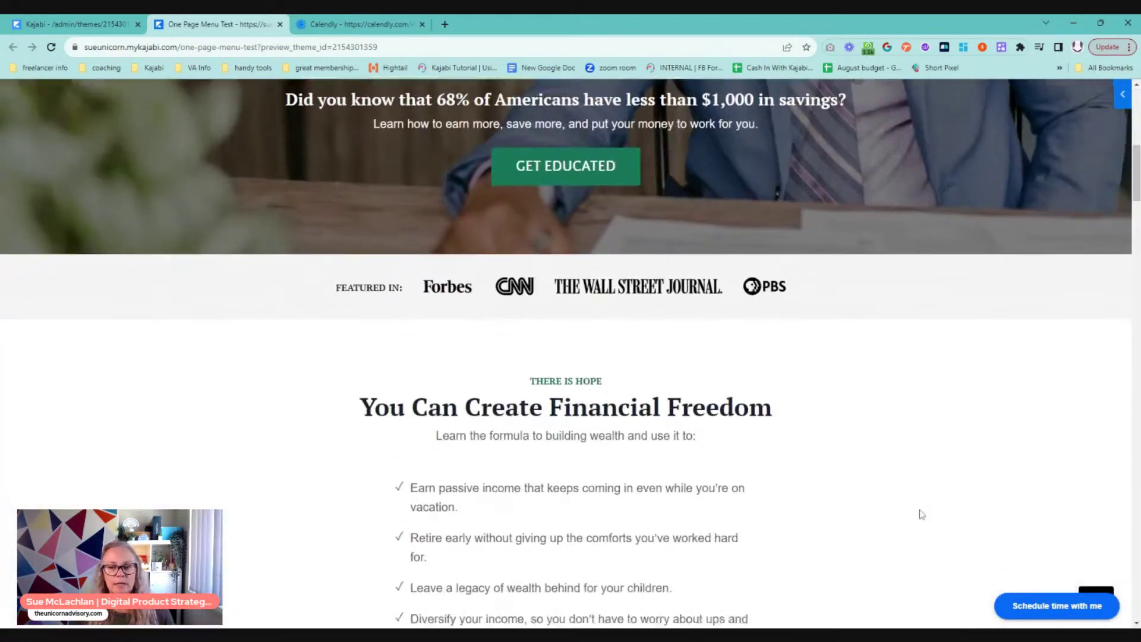
pyautogui.scroll(-2, 920, 513)
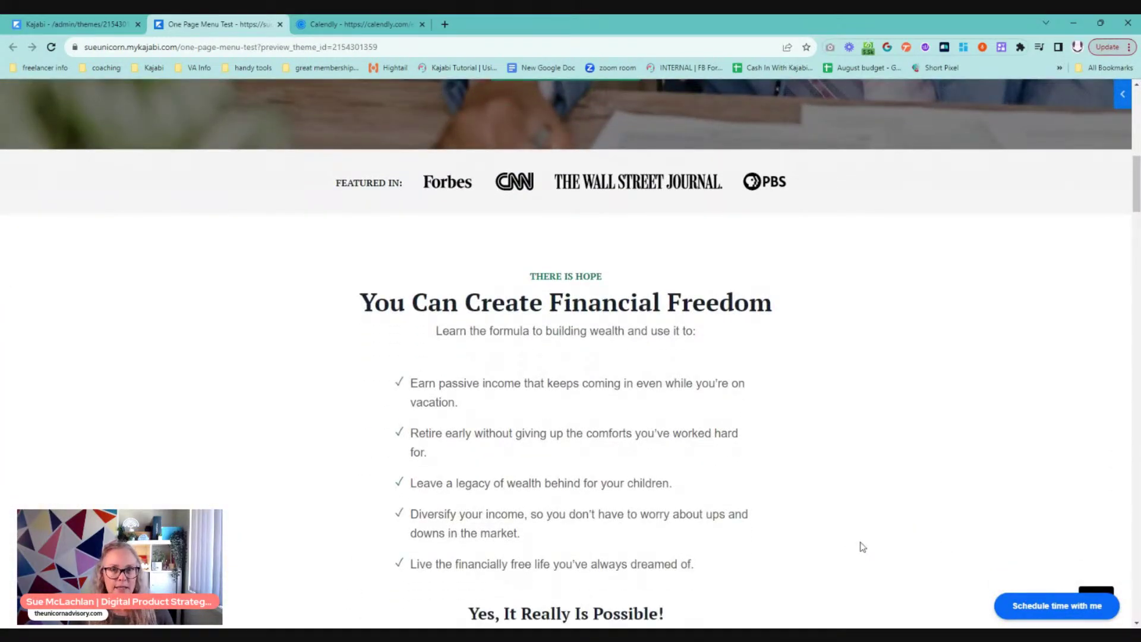
pyautogui.scroll(-3, 802, 529)
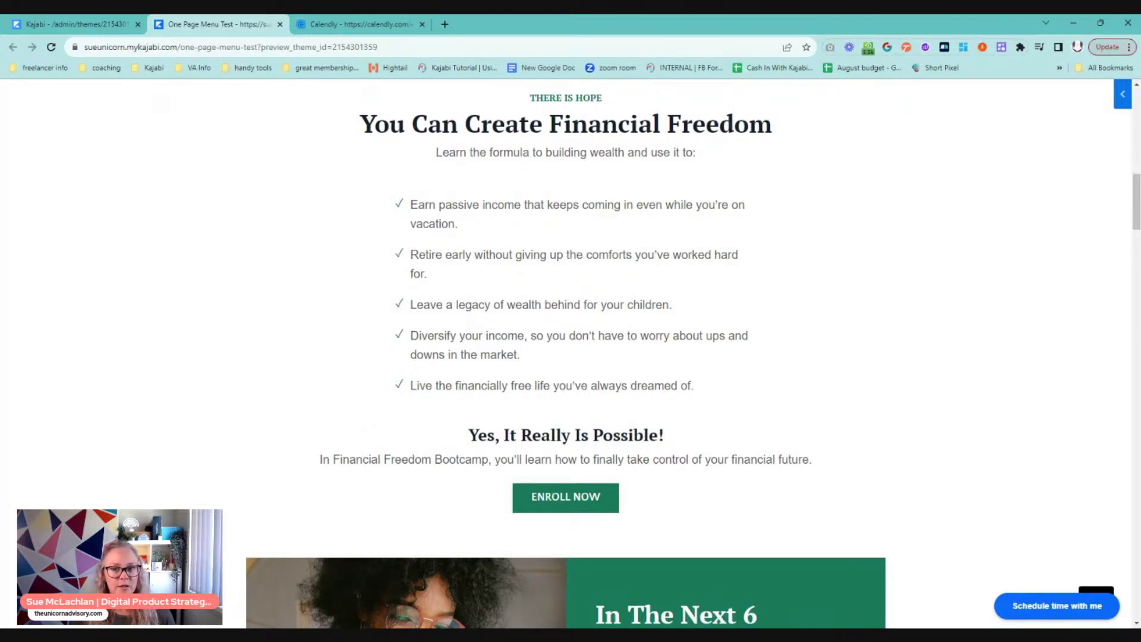
pyautogui.click(1068, 609)
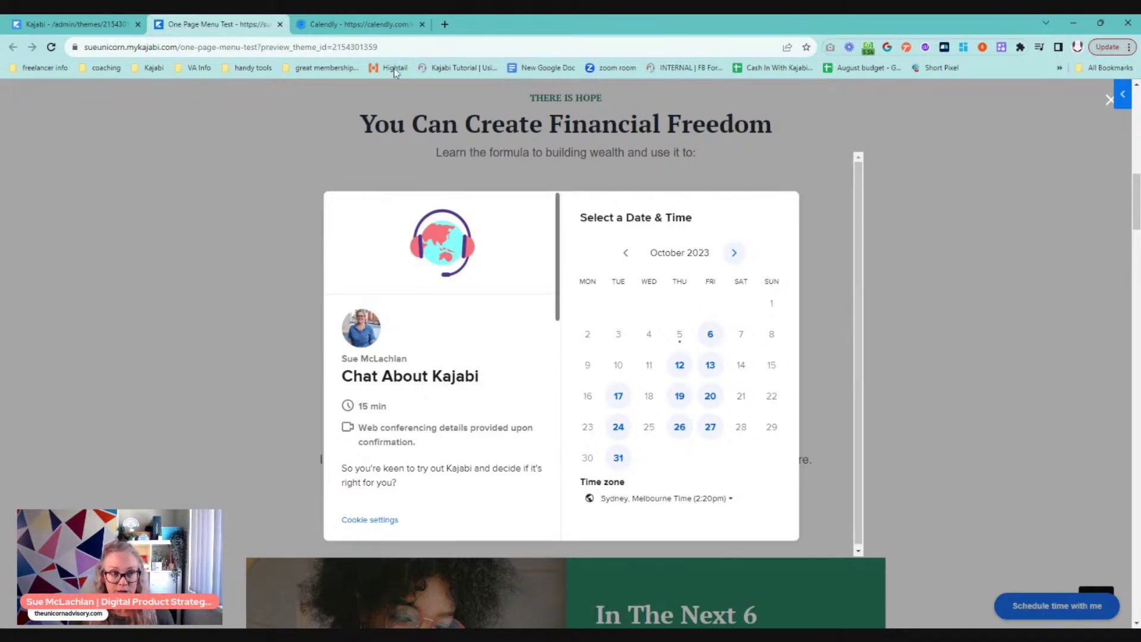
# Step: Switch to Calendly and generate the Popup Widget website embed for the Chat About Kajabi event
pyautogui.click(360, 25)
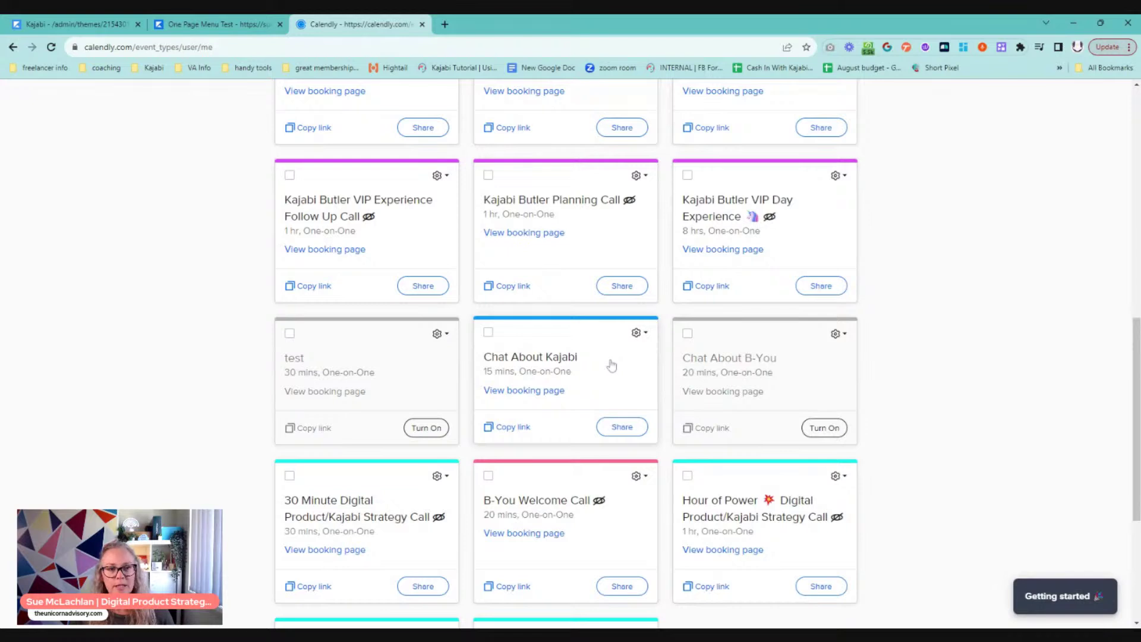
pyautogui.click(625, 430)
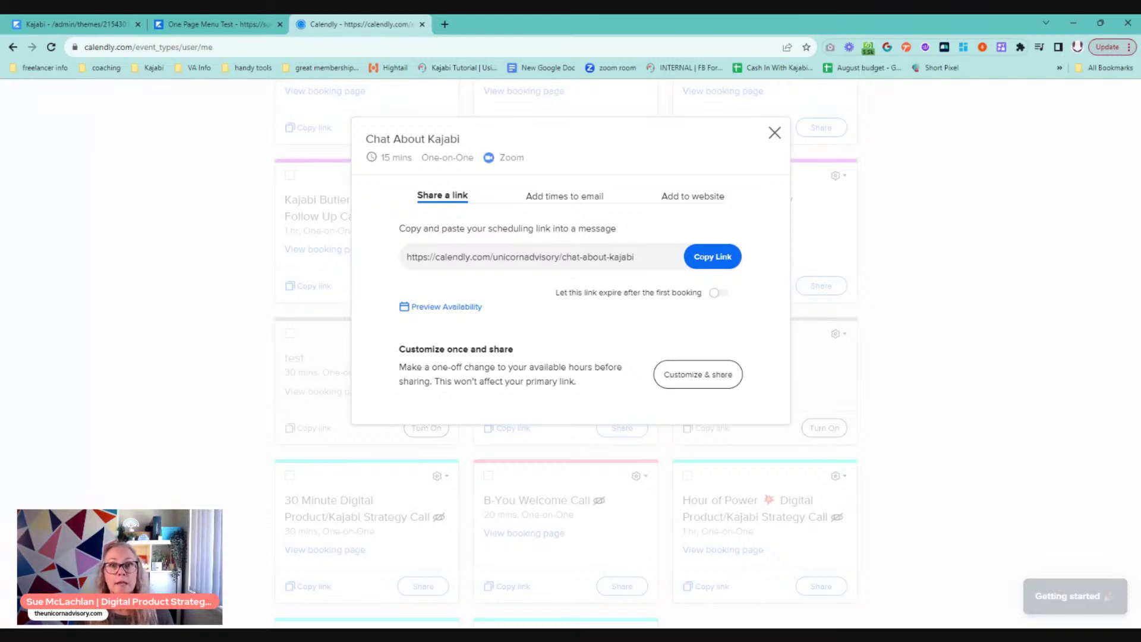
pyautogui.click(699, 200)
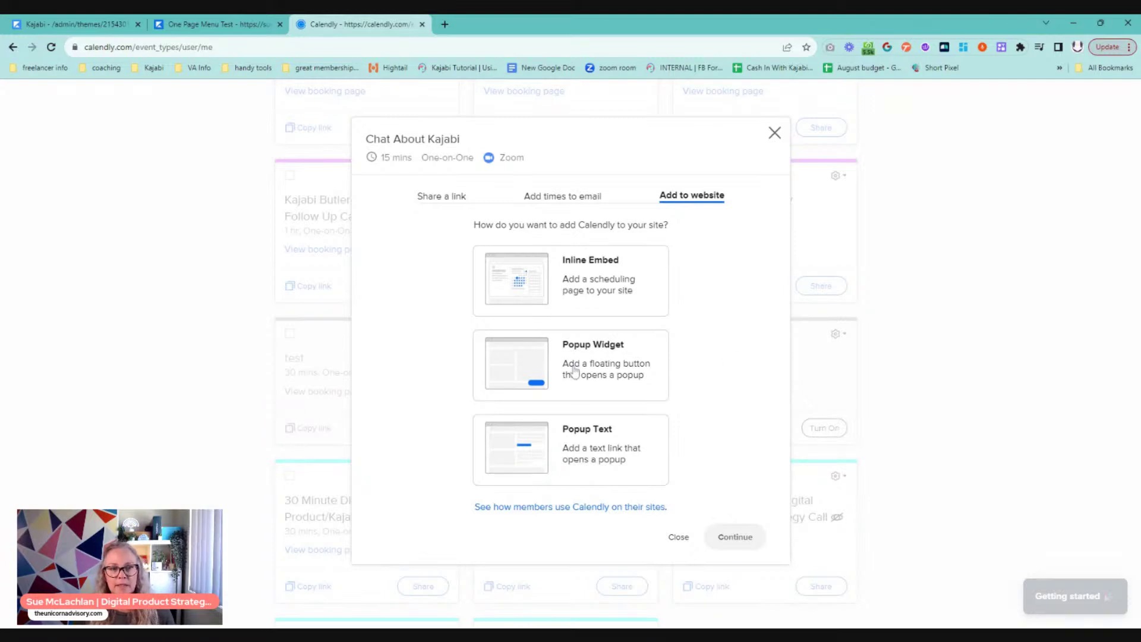
pyautogui.click(600, 366)
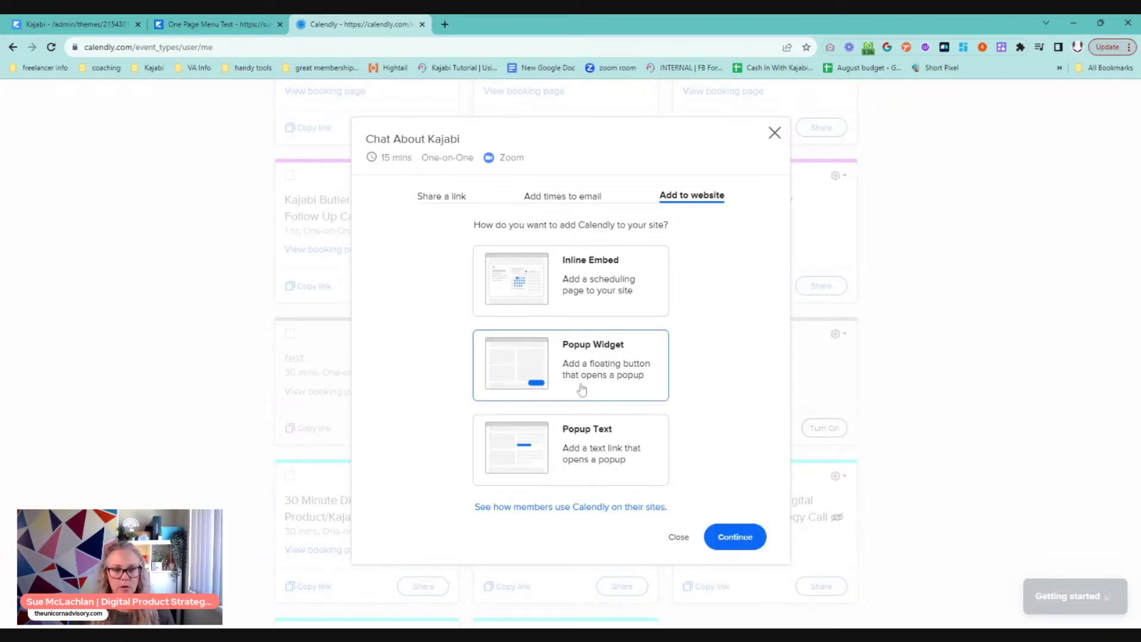
pyautogui.click(749, 540)
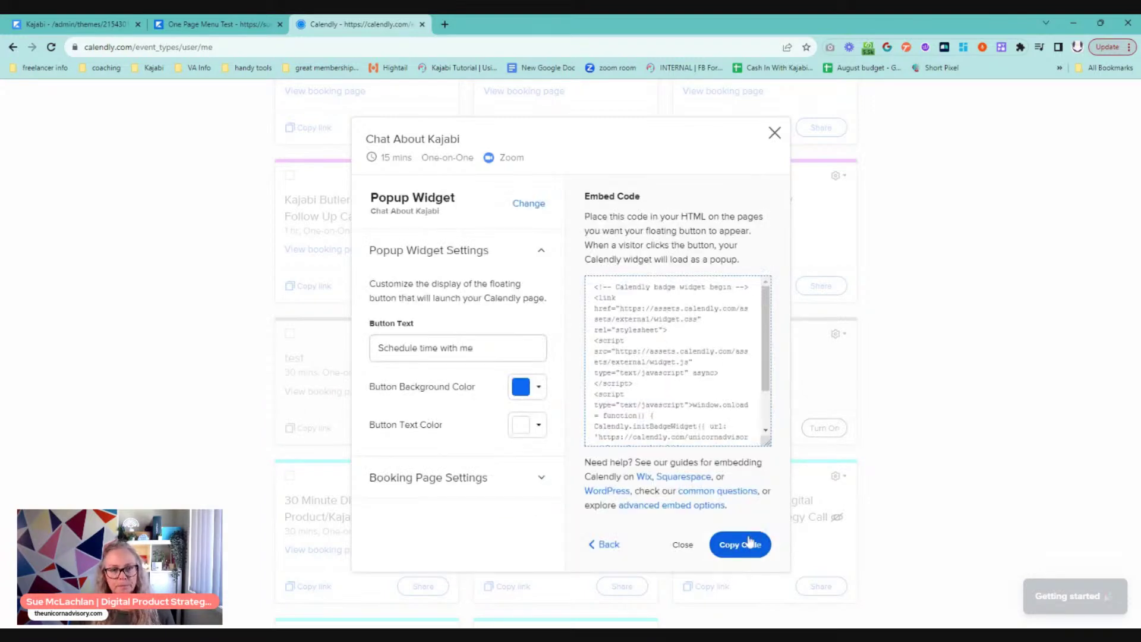
# Step: Set the booking page's button and link color to ff7c77 and copy the popup widget's embed code
pyautogui.click(539, 479)
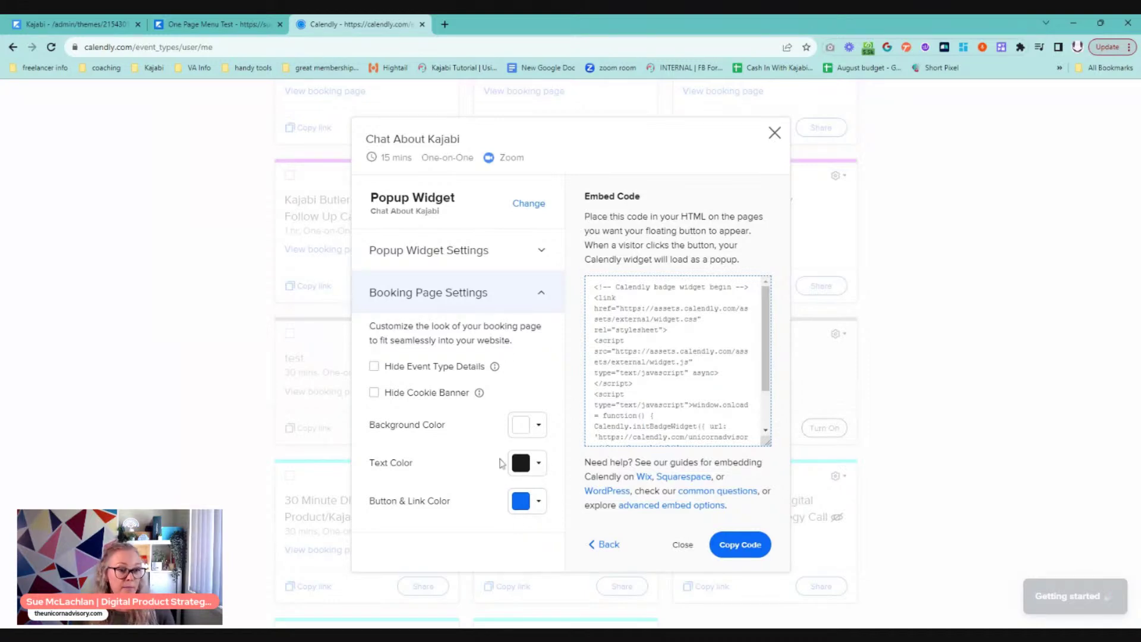
pyautogui.click(527, 507)
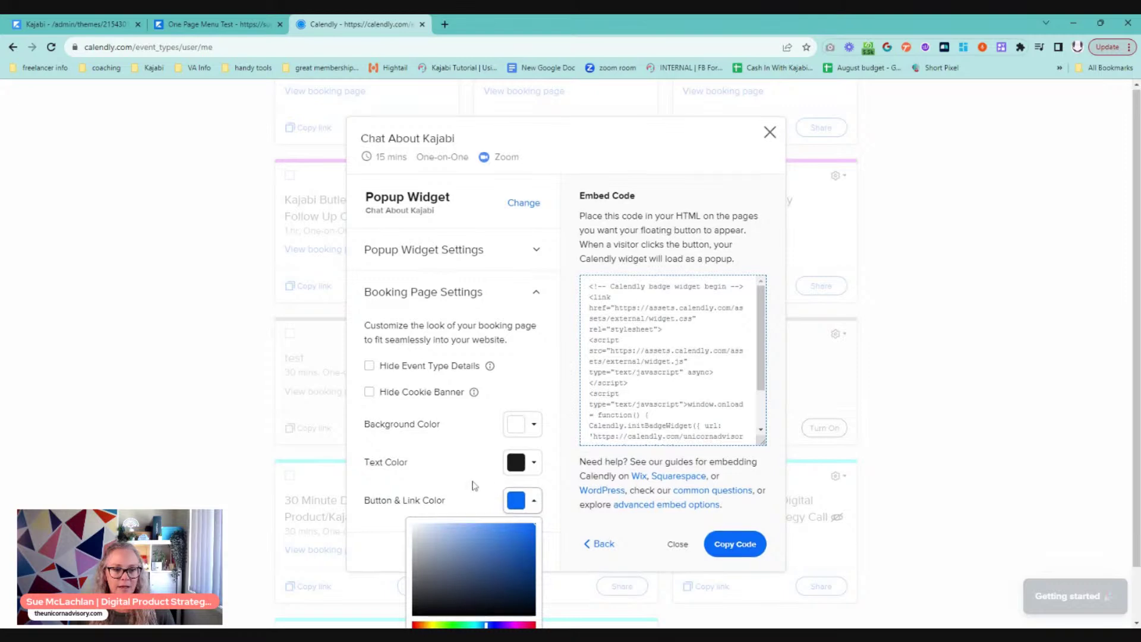
pyautogui.scroll(-1, 472, 472)
pyautogui.click(473, 589)
pyautogui.write('ff777')
pyautogui.press('BackSpace')
pyautogui.press('BackSpace')
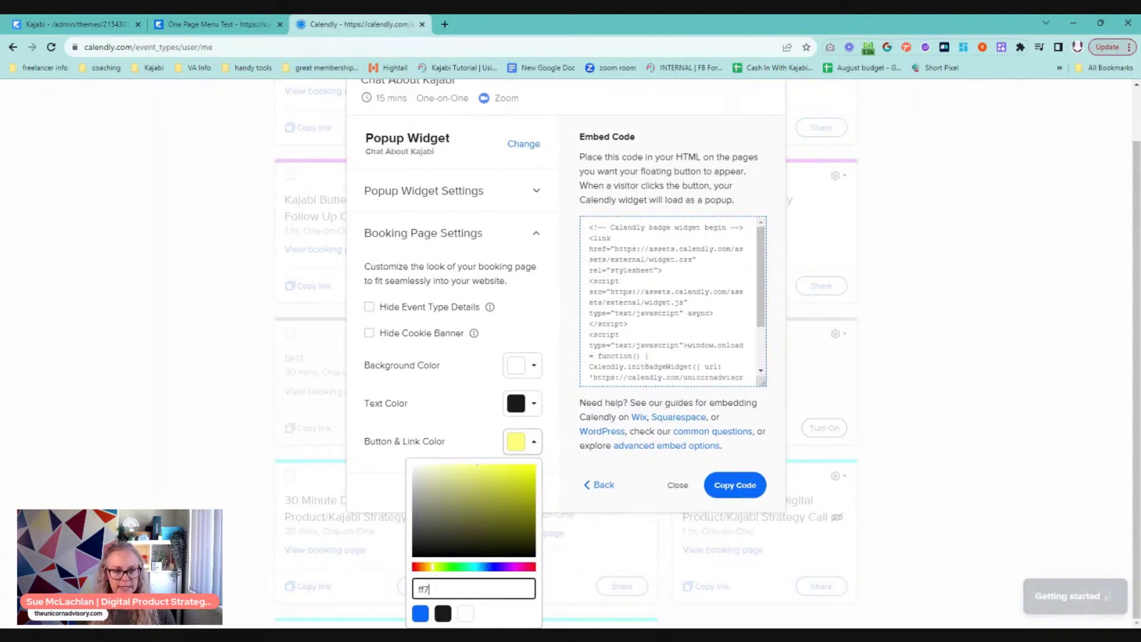
pyautogui.write('7c77')
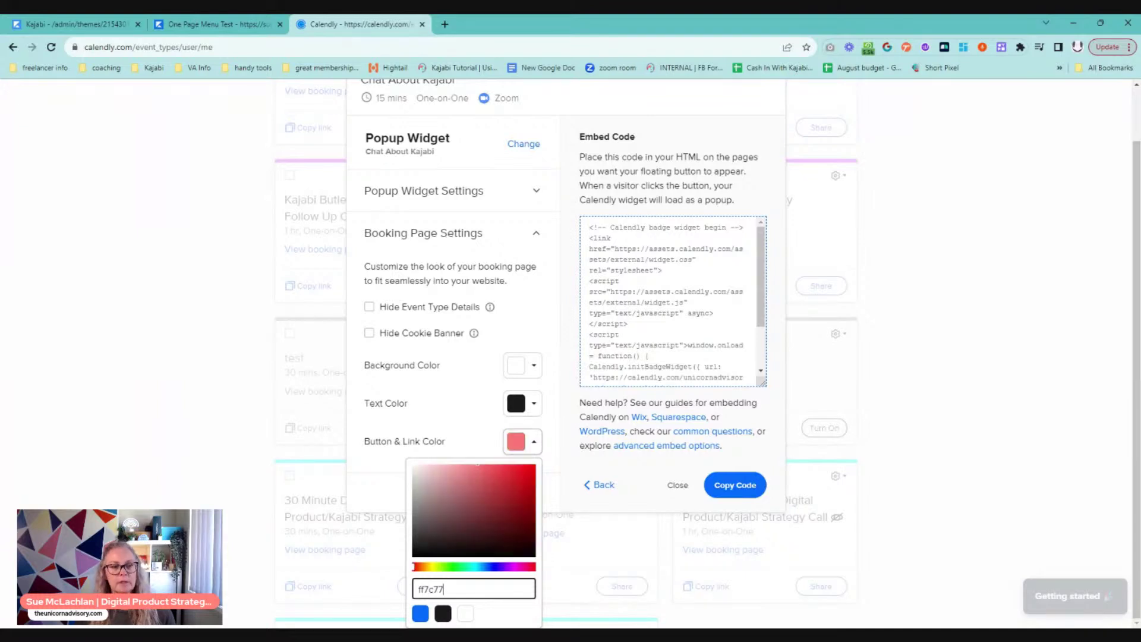
pyautogui.press('Return')
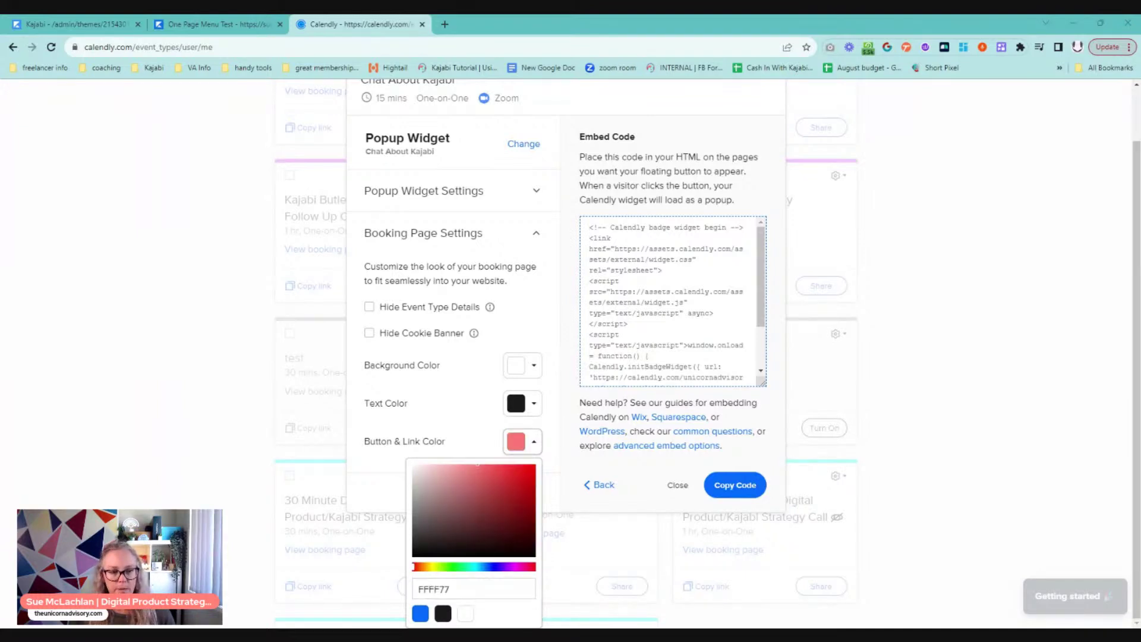
pyautogui.click(452, 425)
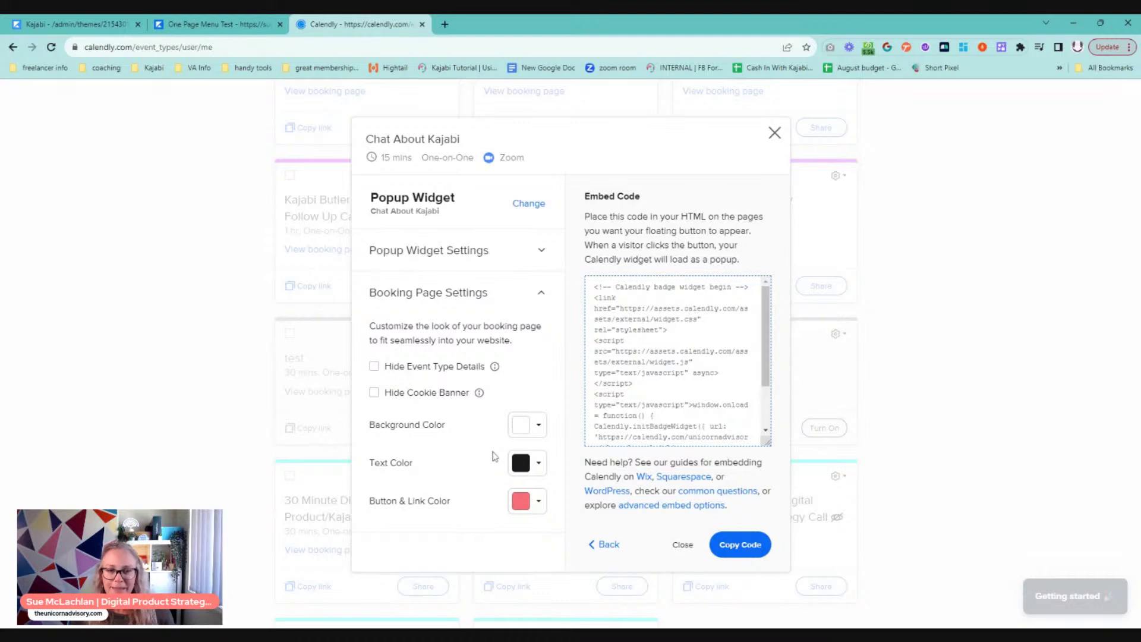
pyautogui.click(743, 552)
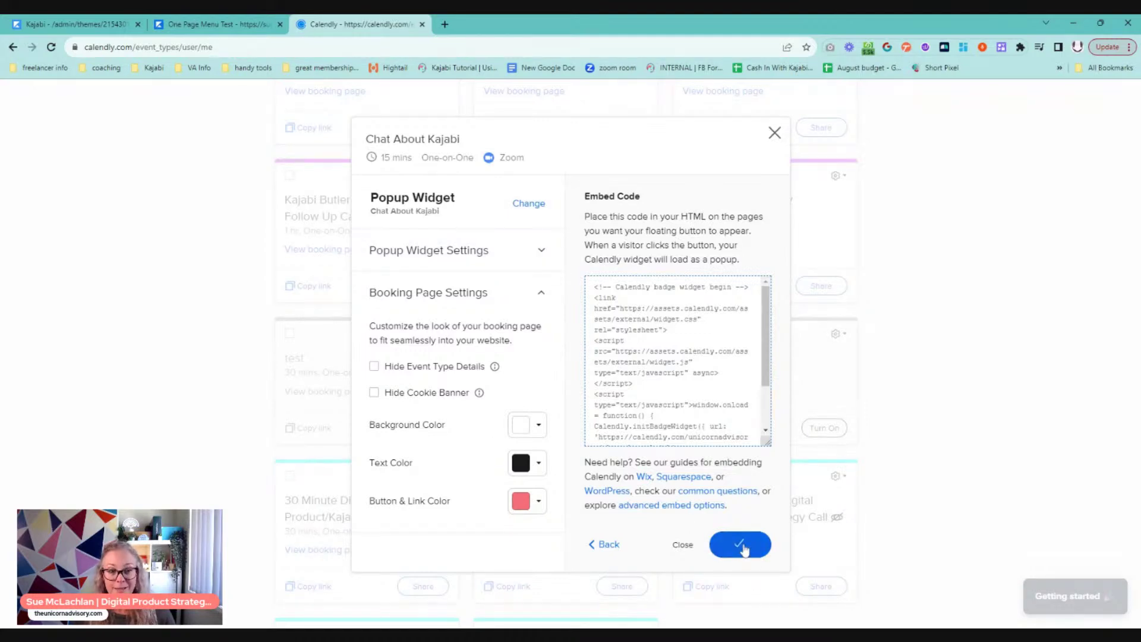
# Step: Switch to the Kajabi page editor and delete the Calendly Code block from the custom section
pyautogui.click(95, 25)
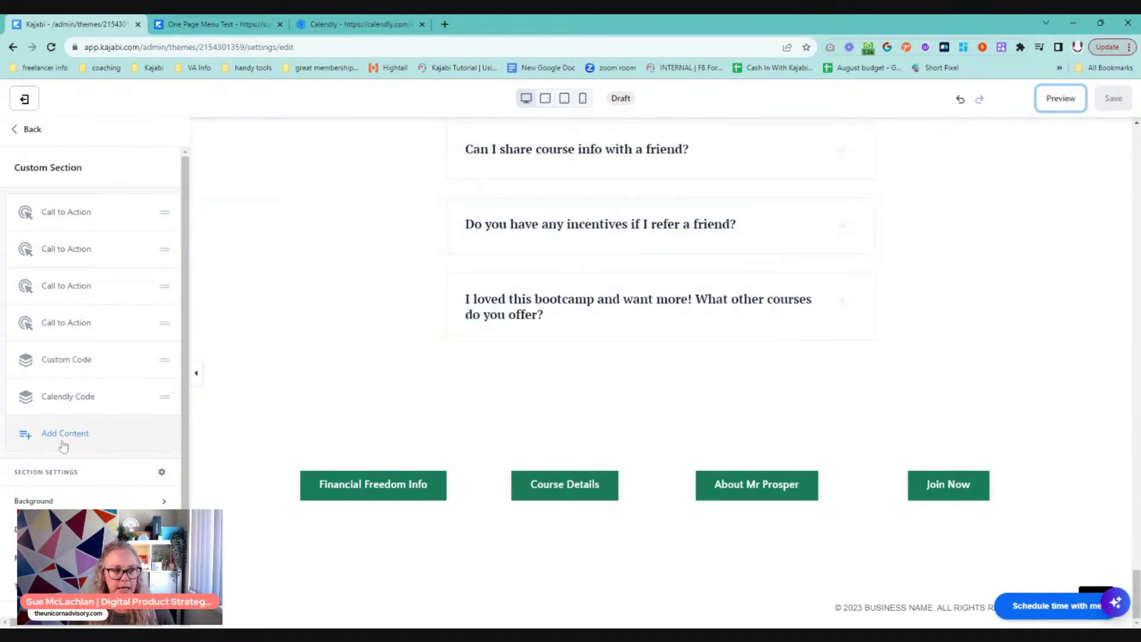
pyautogui.click(141, 400)
pyautogui.click(119, 483)
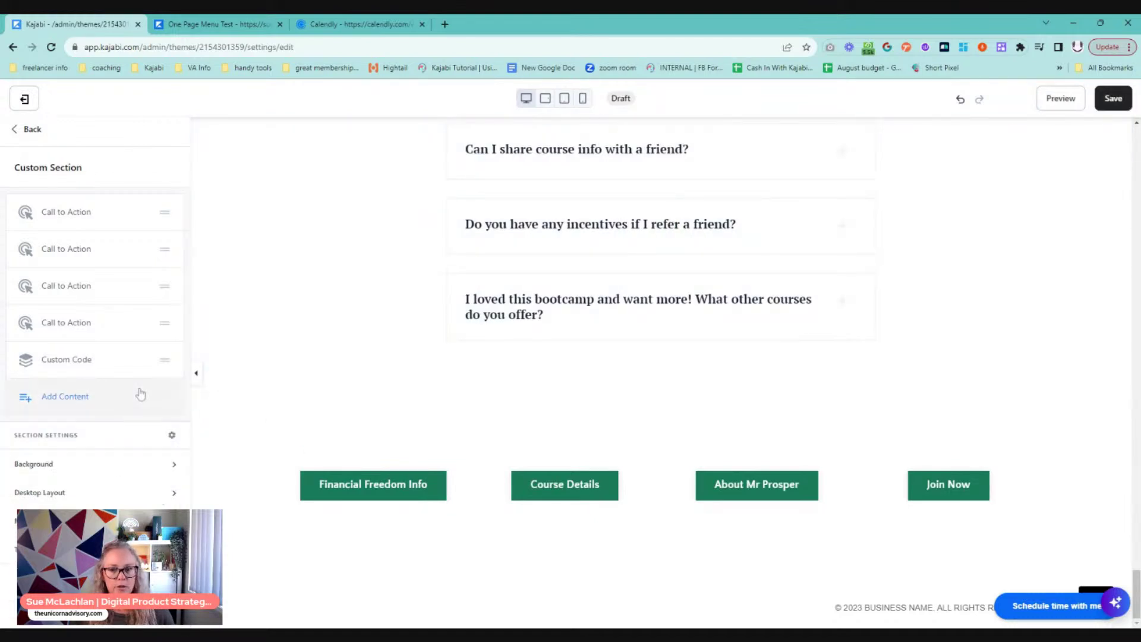
# Step: Add a Custom Code block to the section and replace its placeholder with the copied Calendly embed code
pyautogui.click(72, 397)
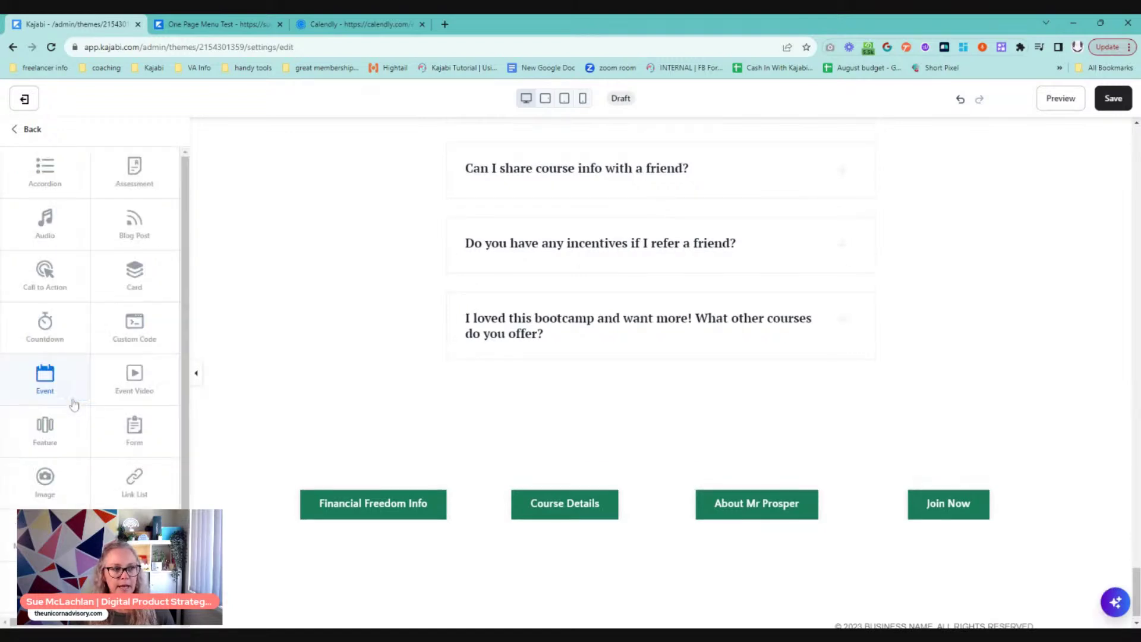
pyautogui.click(135, 325)
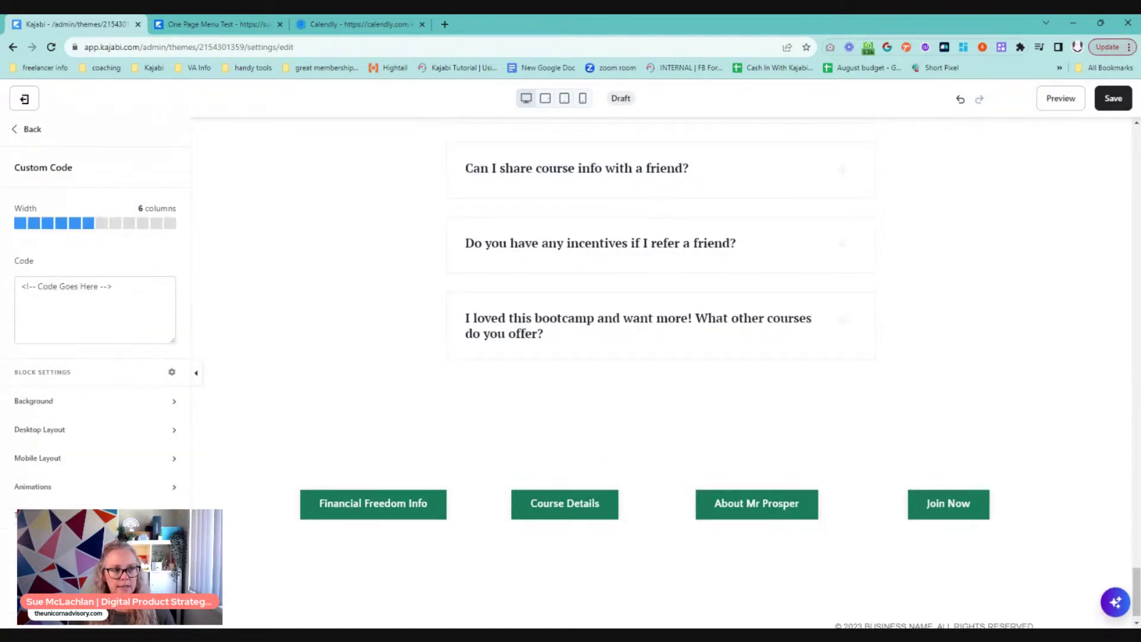
pyautogui.moveTo(136, 331); pyautogui.dragTo(7, 296)
pyautogui.hotkey('ctrl', 'v')
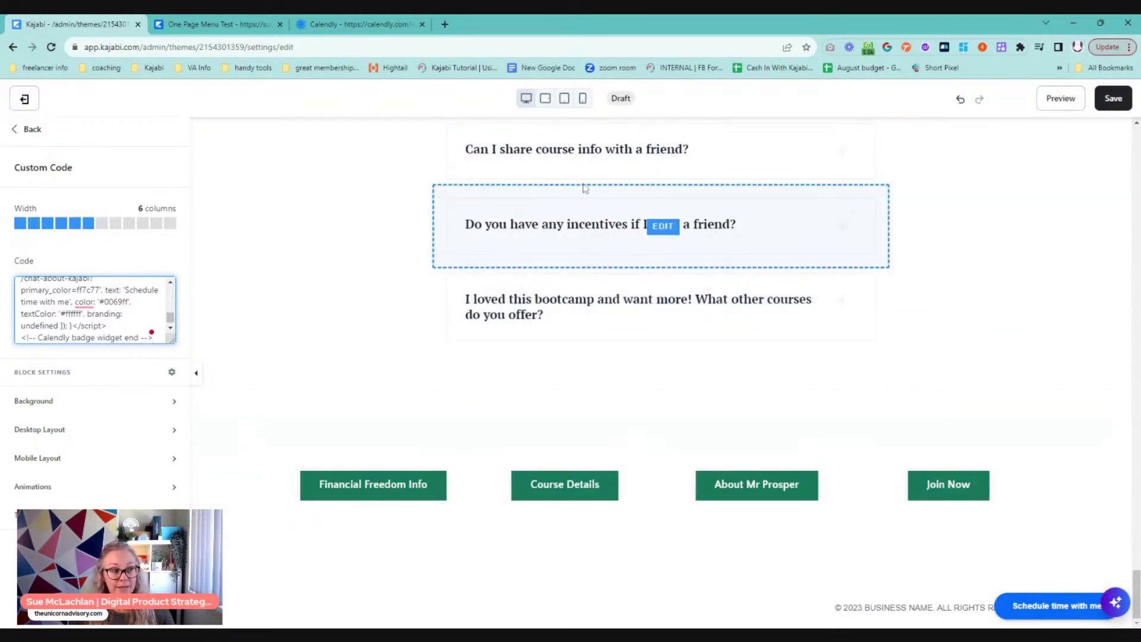
# Step: Return to Calendly and set the popup widget's button background color to ff7c77
pyautogui.click(369, 25)
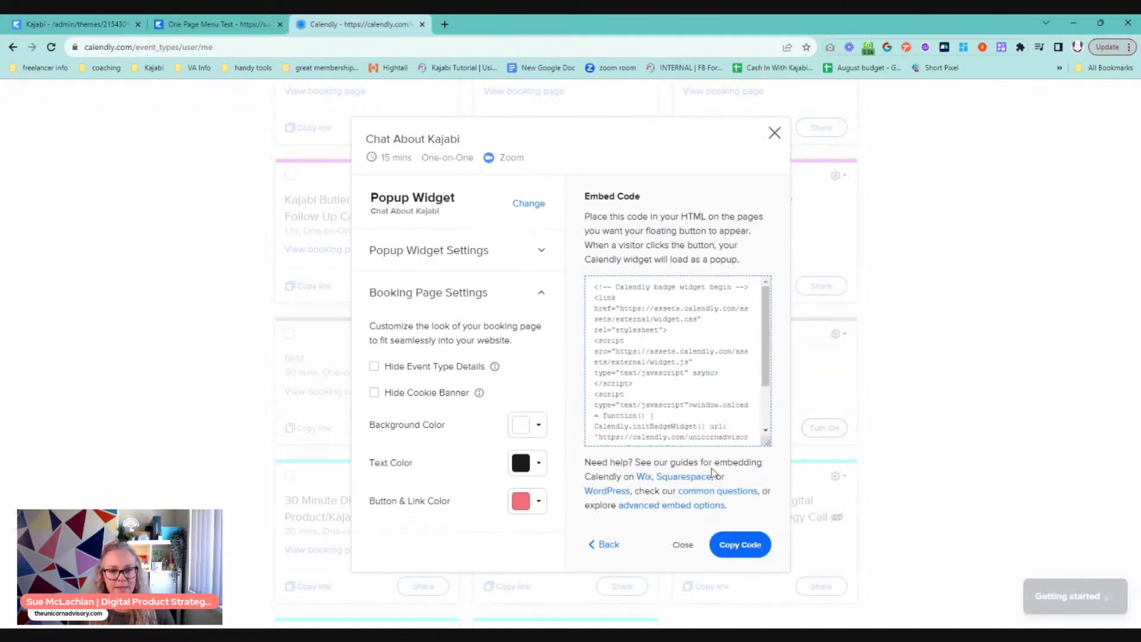
pyautogui.click(485, 263)
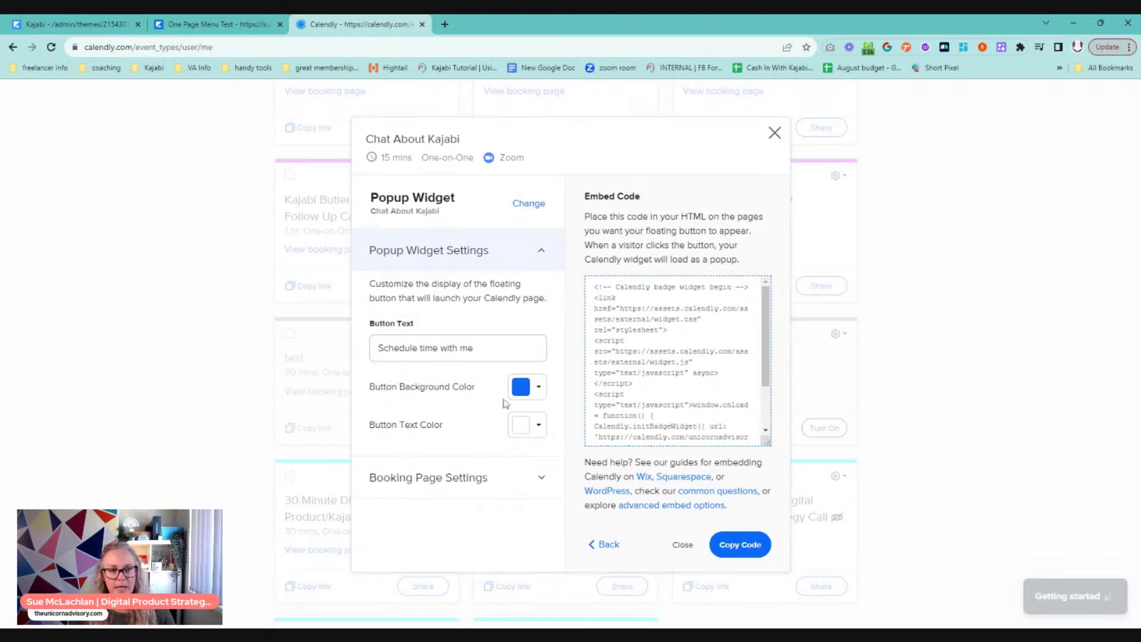
pyautogui.click(522, 387)
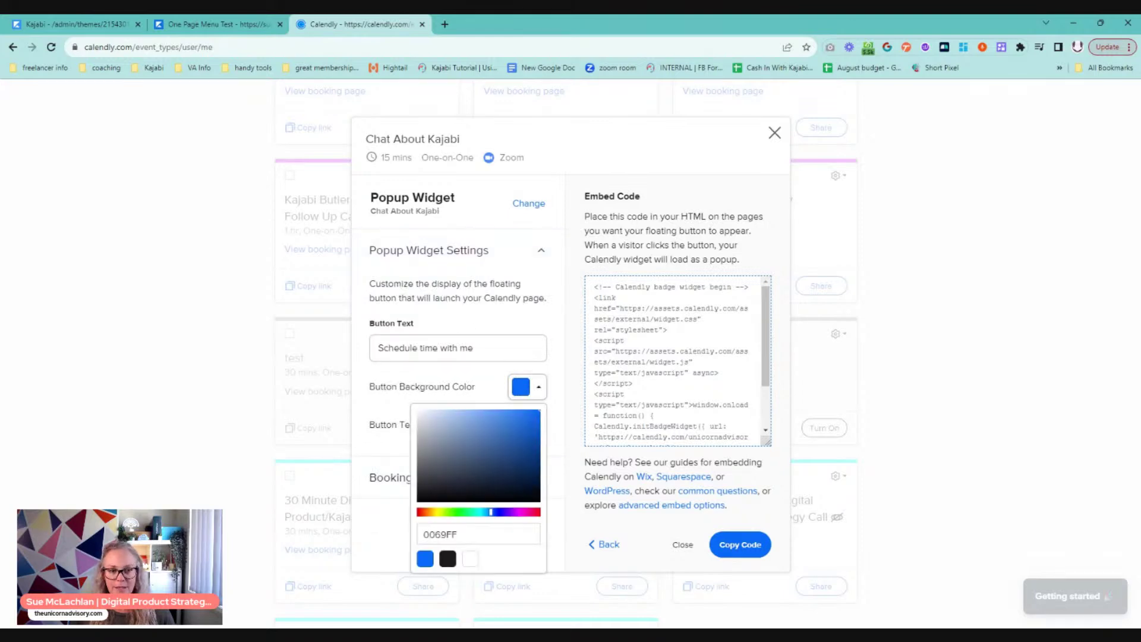
pyautogui.click(408, 534)
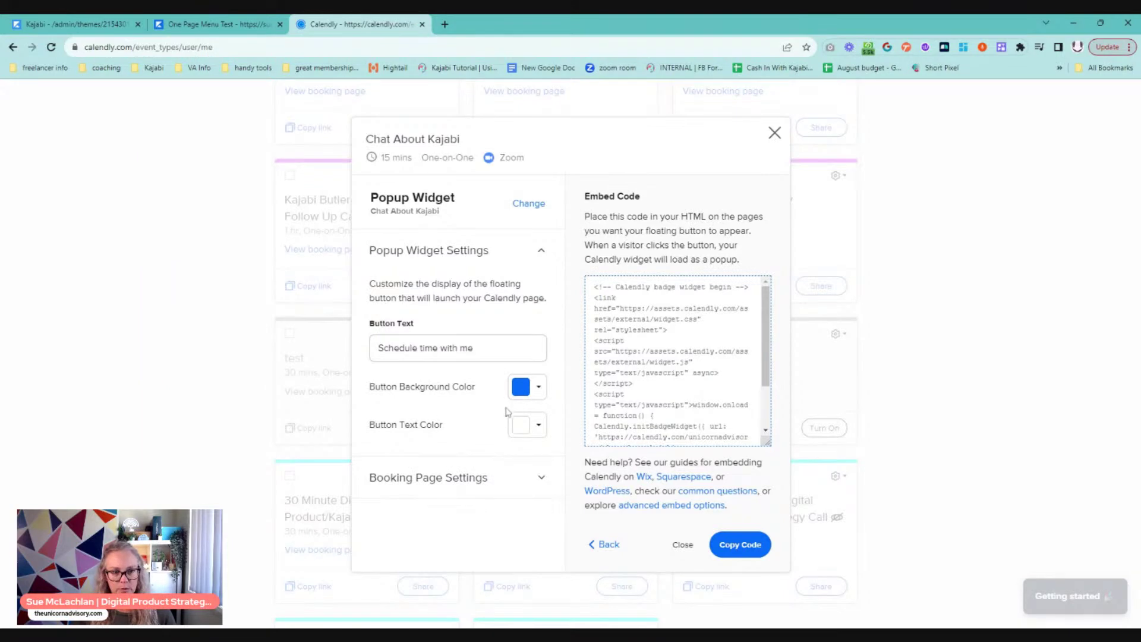
pyautogui.click(522, 387)
pyautogui.click(420, 535)
pyautogui.doubleClick(420, 534)
pyautogui.write('ff7c77')
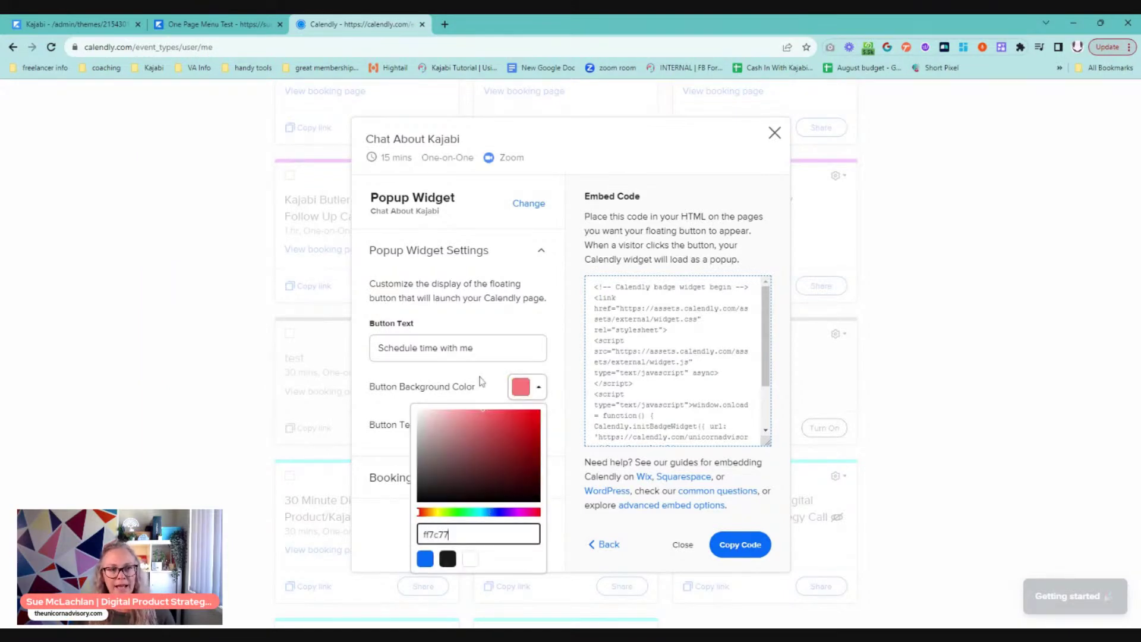
pyautogui.click(482, 381)
# Step: Change the widget's button text to "Want to know if this is right for you?" and copy the embed code
pyautogui.moveTo(475, 348); pyautogui.dragTo(355, 348)
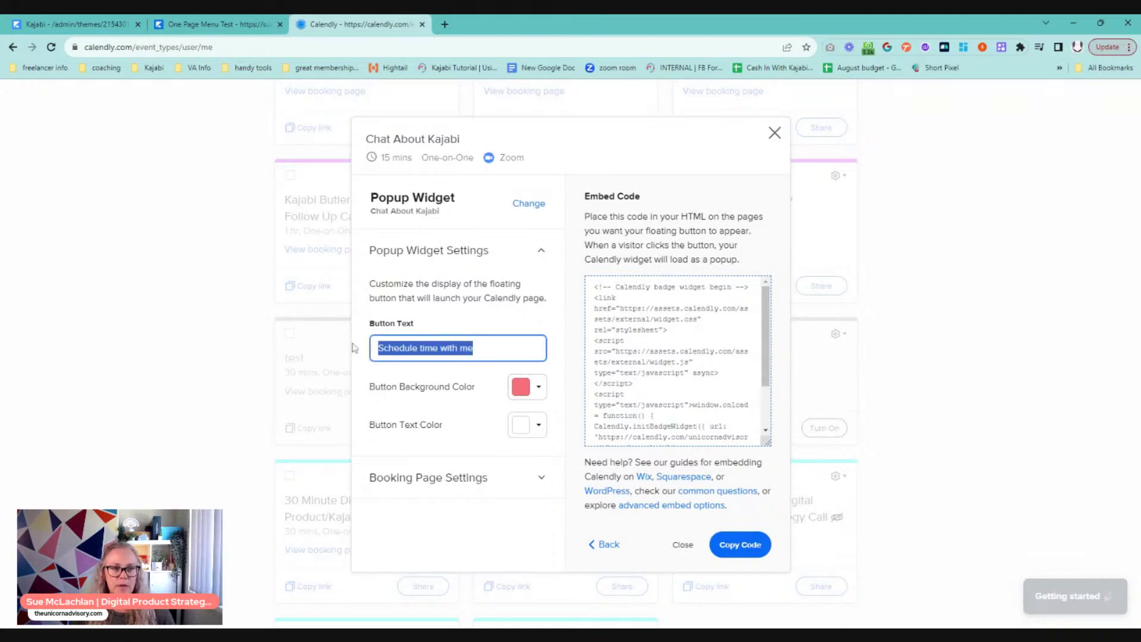
pyautogui.write('Want to know if this is right for you?')
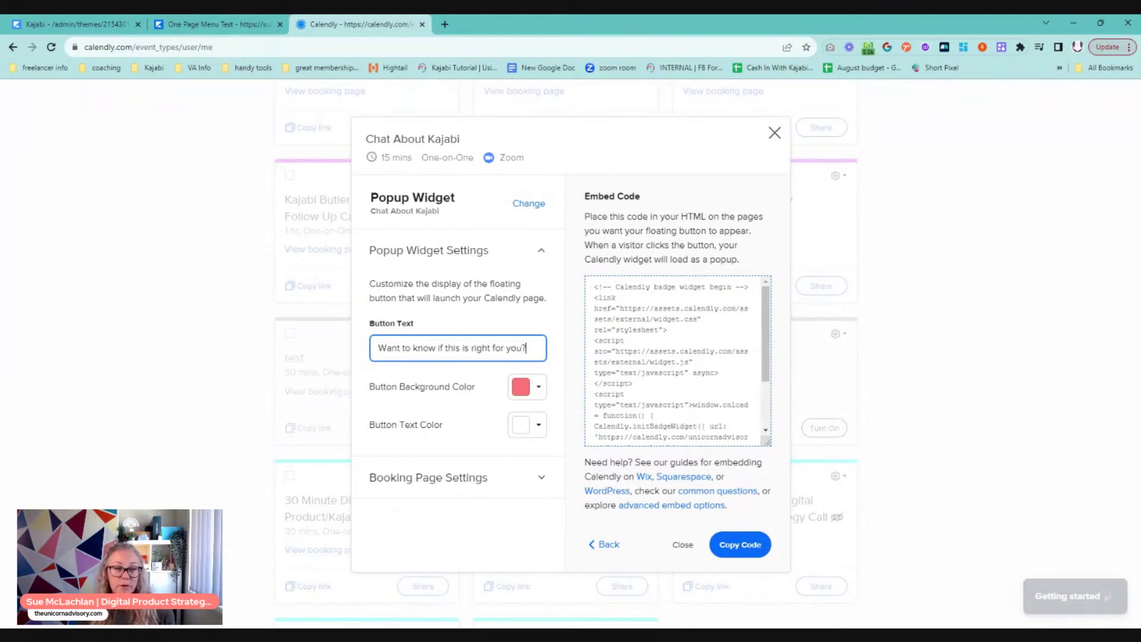
pyautogui.click(738, 544)
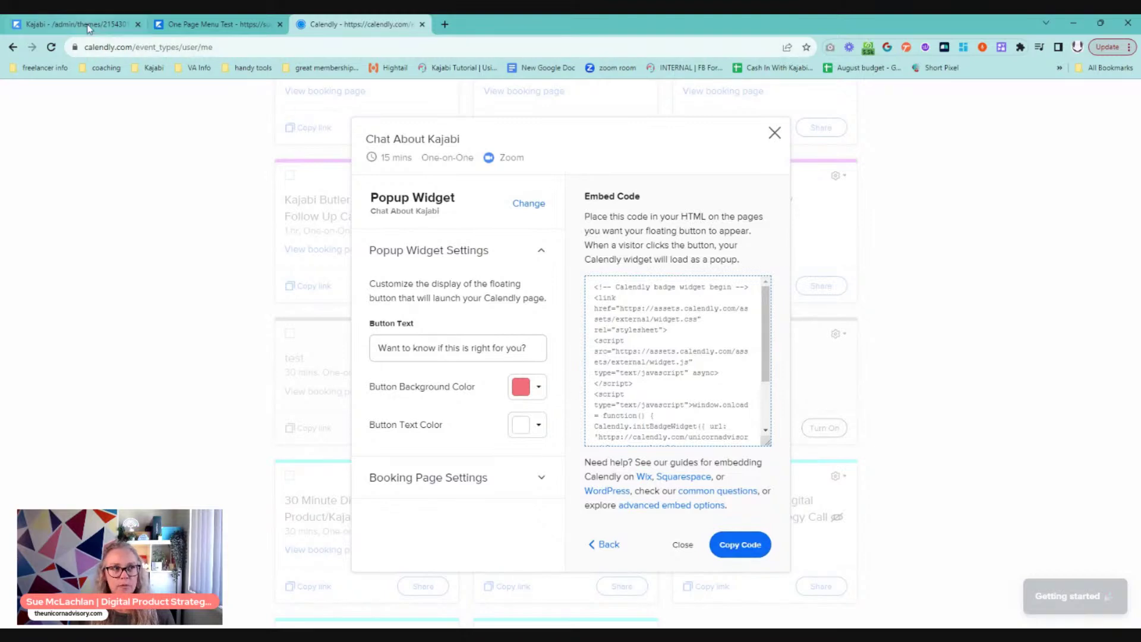
# Step: Back in Kajabi, replace the Custom Code block's contents with the newly copied Calendly embed code and save the page
pyautogui.click(69, 23)
pyautogui.scroll(10, 152, 332)
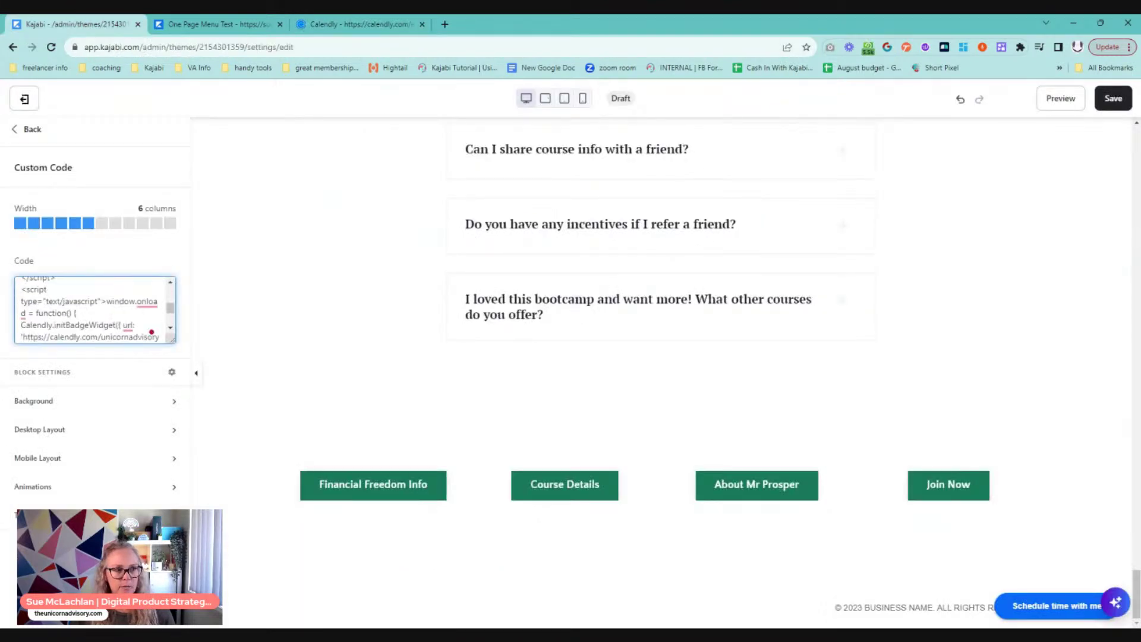
pyautogui.moveTo(21, 285); pyautogui.dragTo(117, 349)
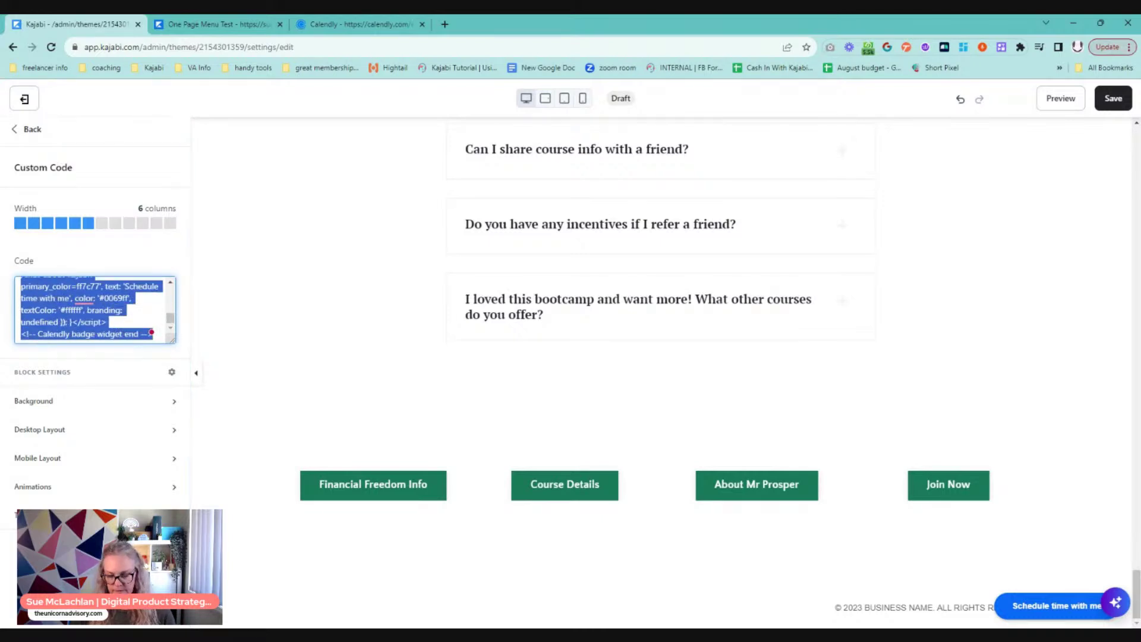
pyautogui.press('BackSpace')
pyautogui.hotkey('ctrl', 'v')
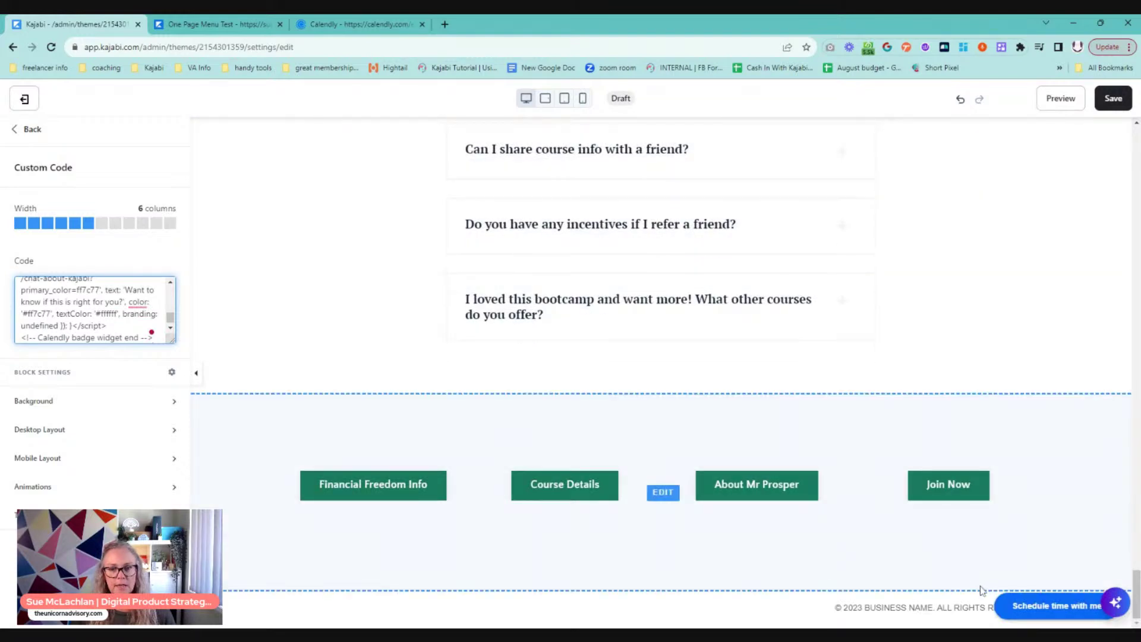
pyautogui.click(1117, 101)
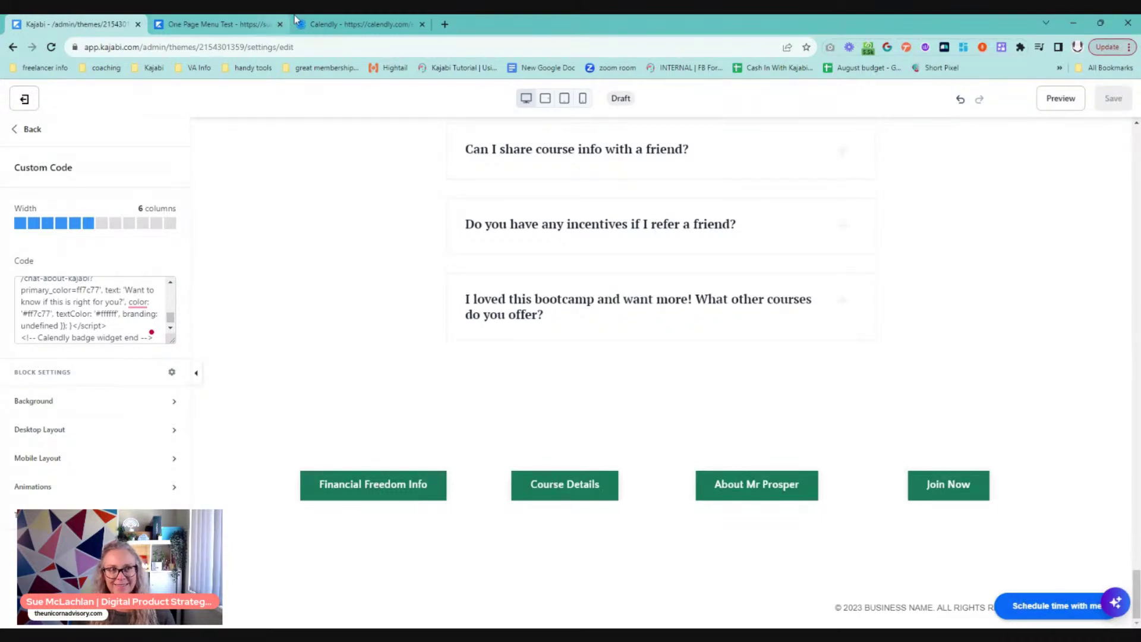
# Step: Switch back to Calendly and copy the customized popup widget's embed code again
pyautogui.click(357, 21)
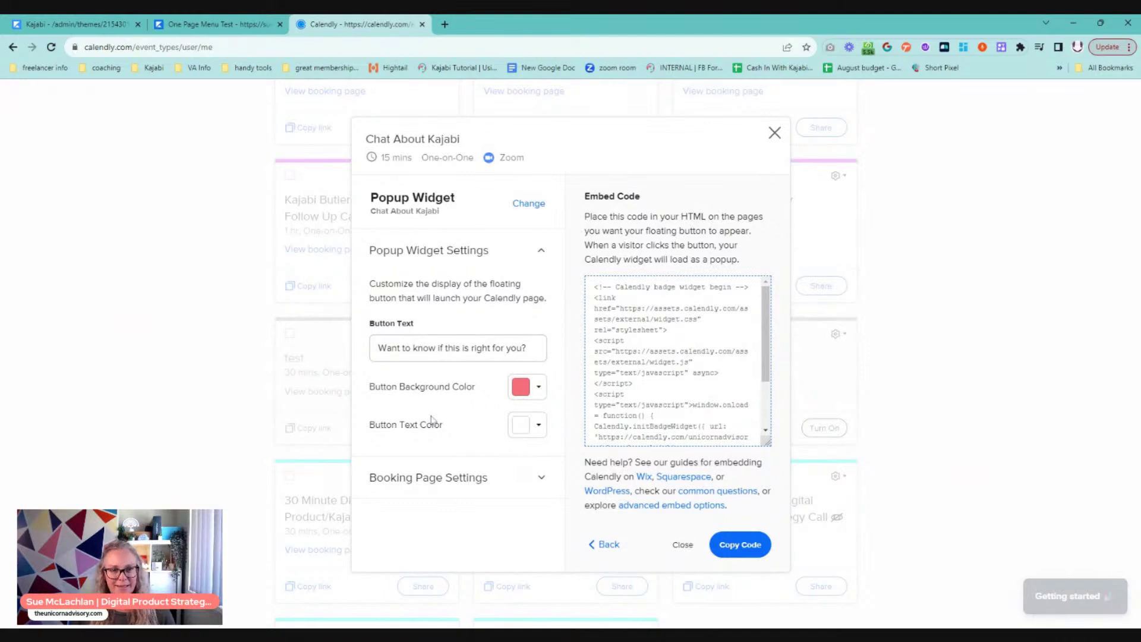
pyautogui.click(734, 551)
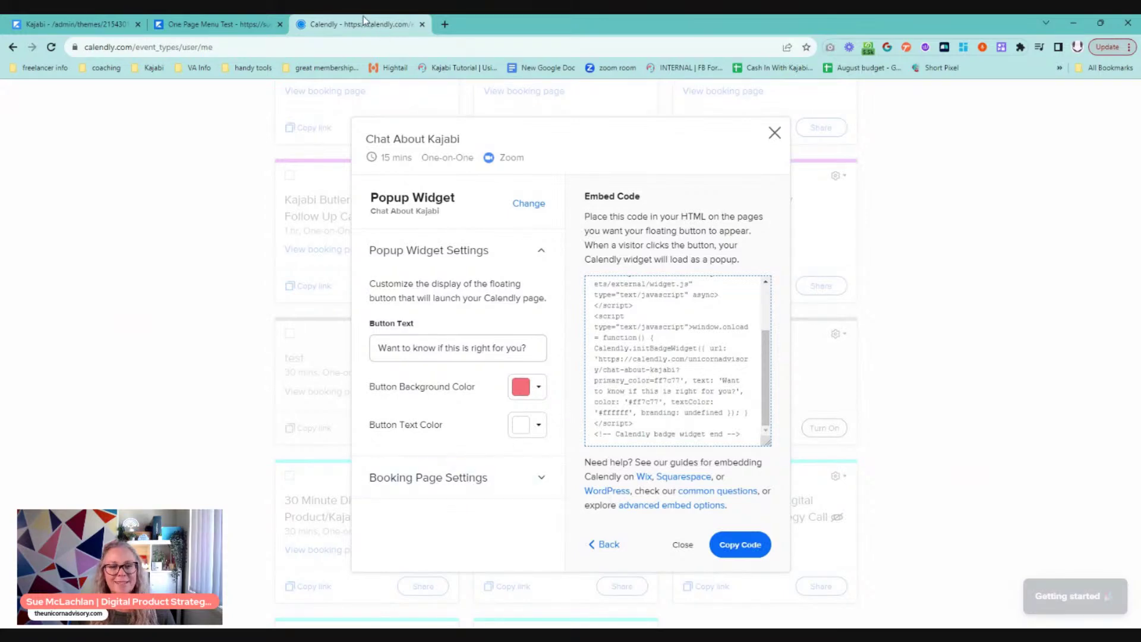
# Step: Close the Chat About Kajabi popup widget dialog in Calendly after a brief check of the Kajabi editor
pyautogui.click(71, 23)
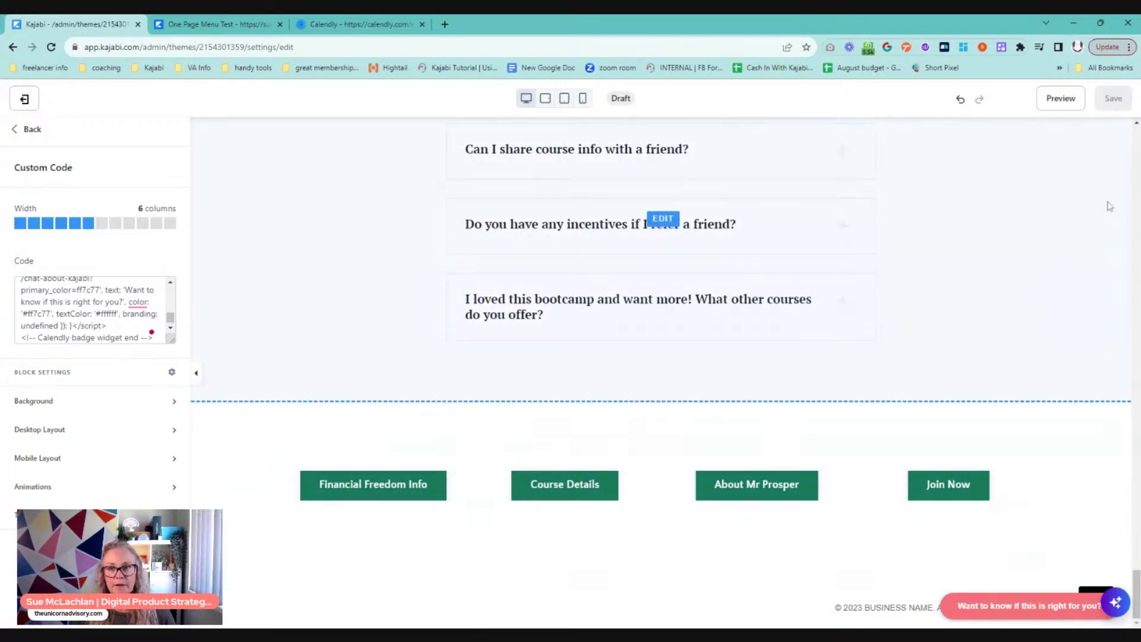
pyautogui.click(360, 23)
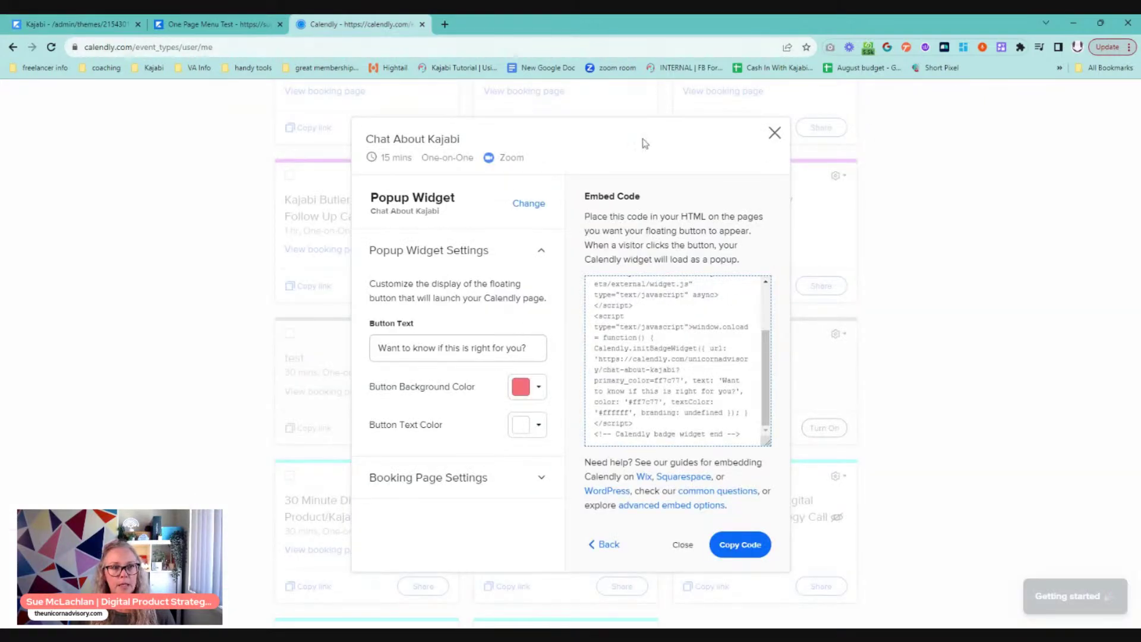
pyautogui.click(774, 133)
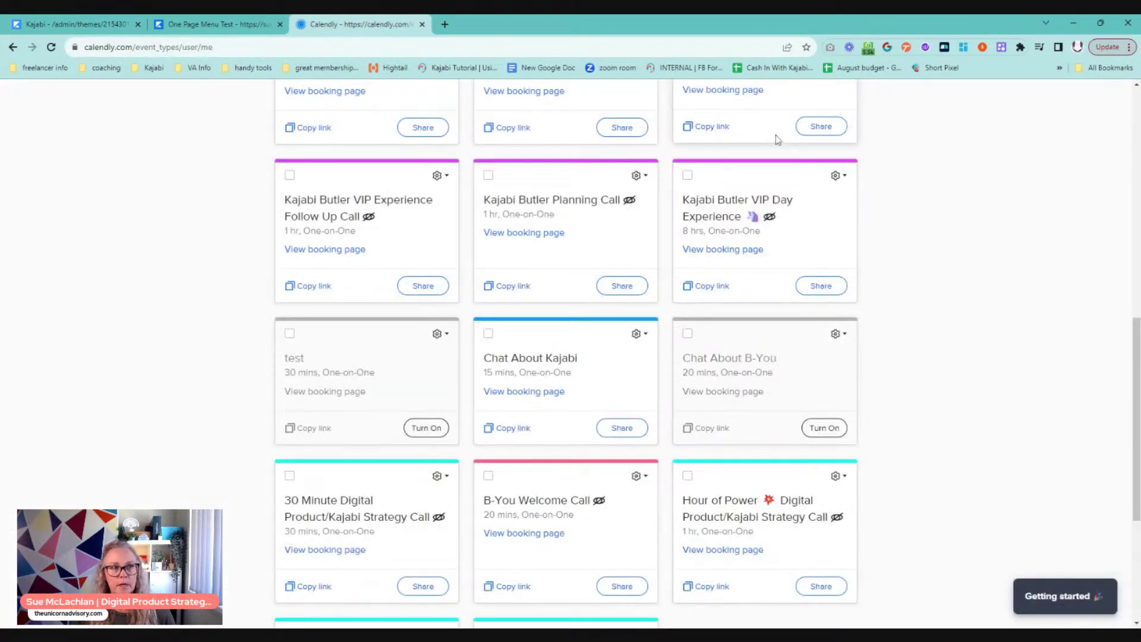
# Step: On the One Page Menu Test preview page, test the floating scheduling button by opening and closing its booking popup partway down the page
pyautogui.click(227, 30)
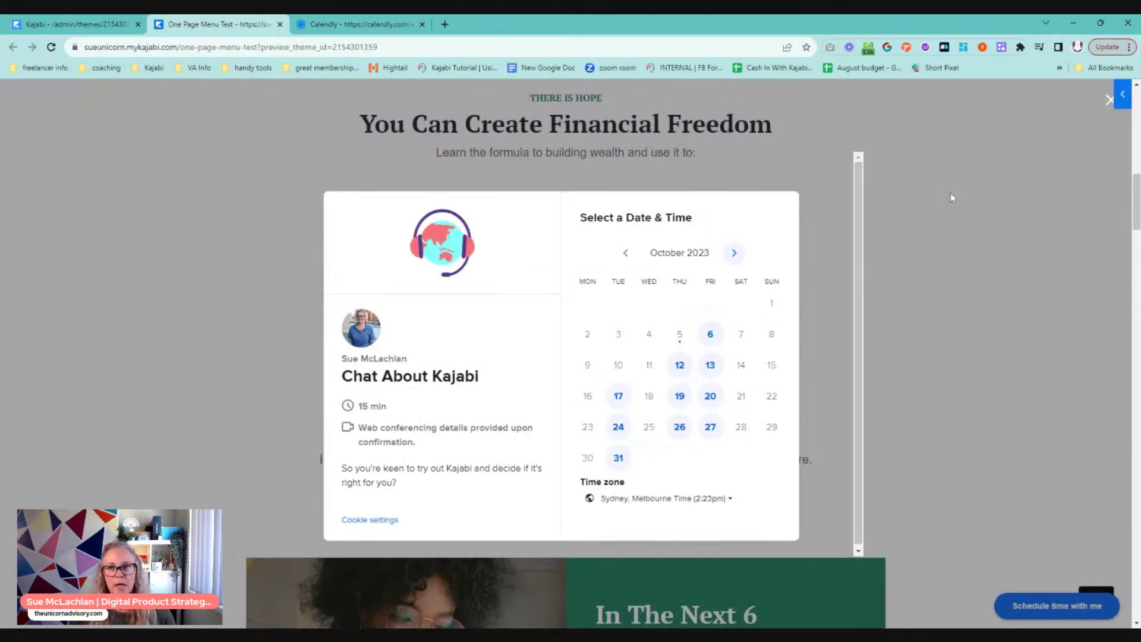
pyautogui.click(1110, 102)
pyautogui.scroll(-15, 909, 402)
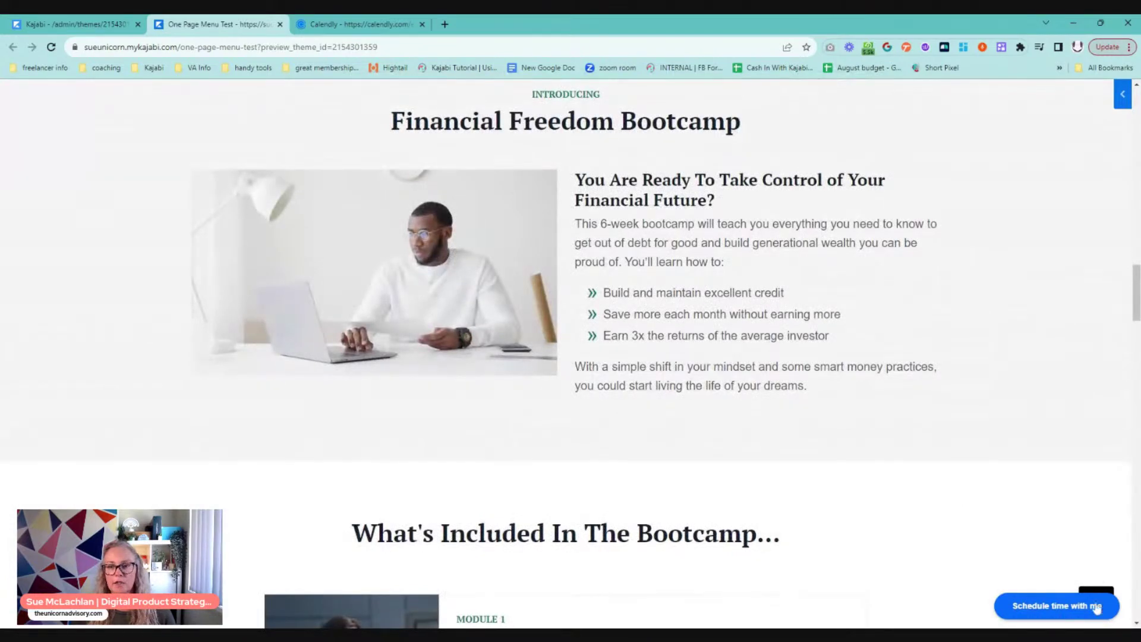
pyautogui.scroll(-12, 805, 382)
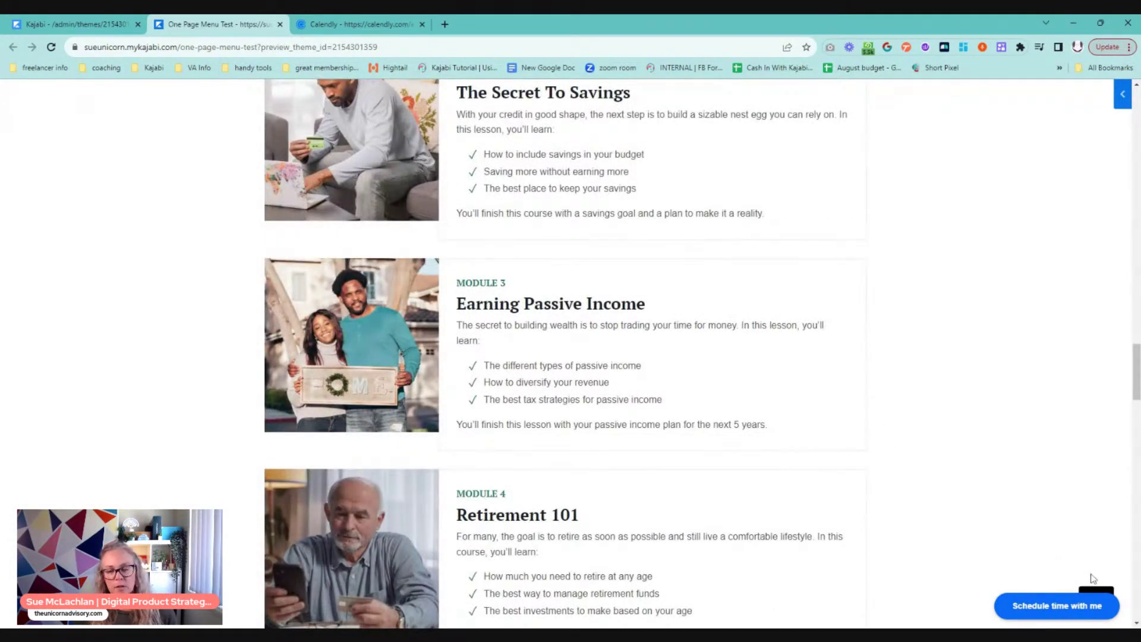
pyautogui.scroll(-3, 779, 440)
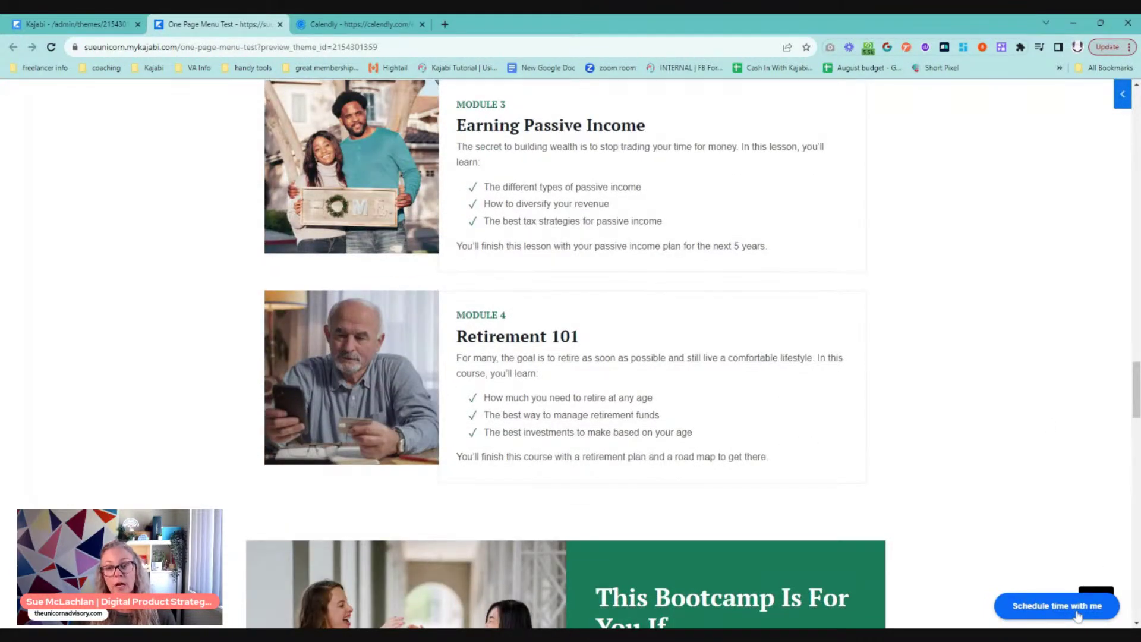
pyautogui.click(1051, 613)
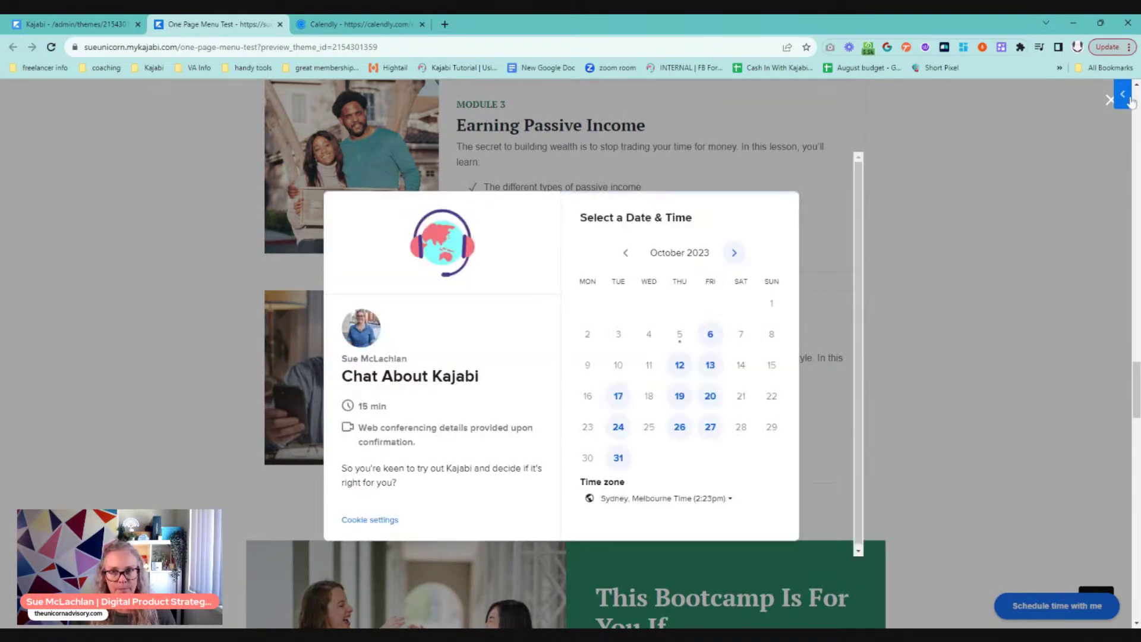
pyautogui.click(1110, 101)
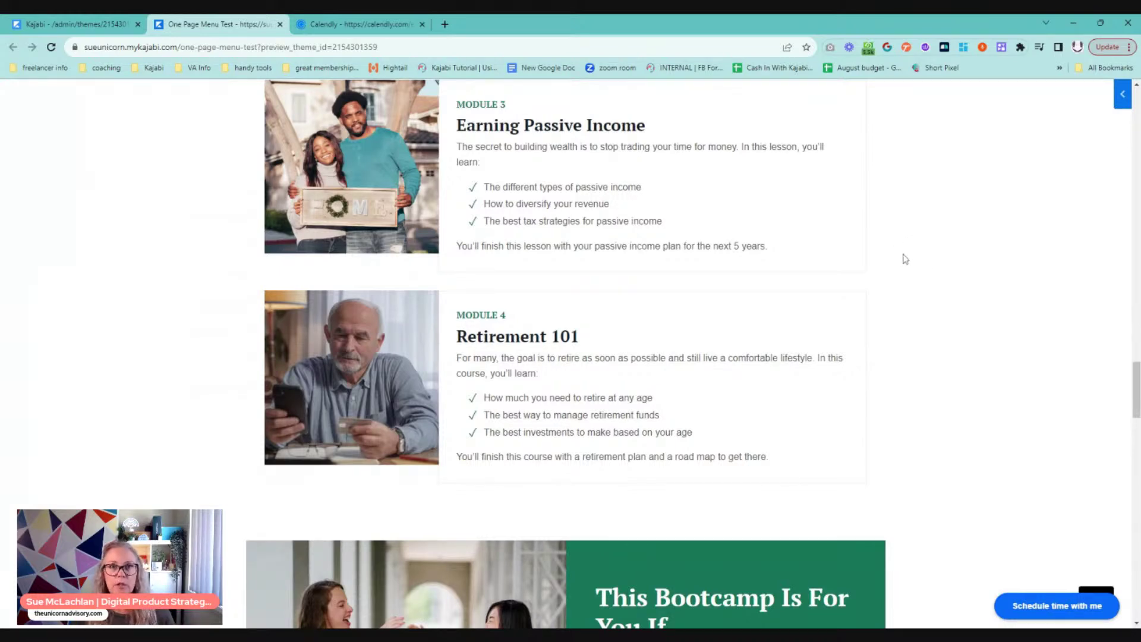
# Step: Return to the Kajabi page editor, leave the Custom Code block and its section, and open the page's Exit Popup section
pyautogui.click(78, 24)
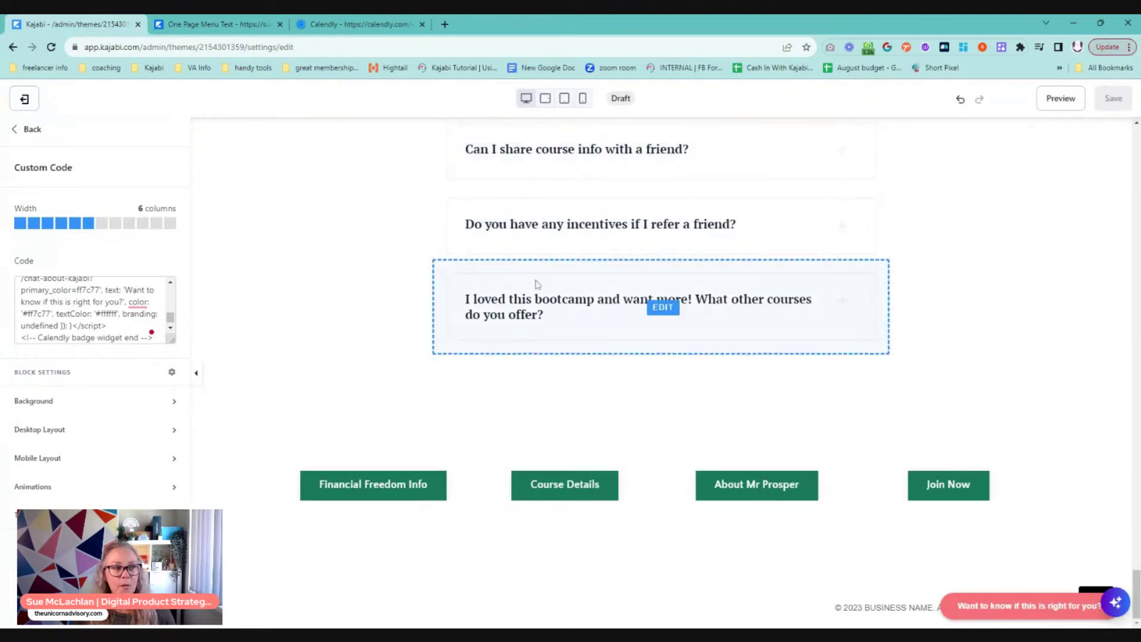
pyautogui.click(32, 131)
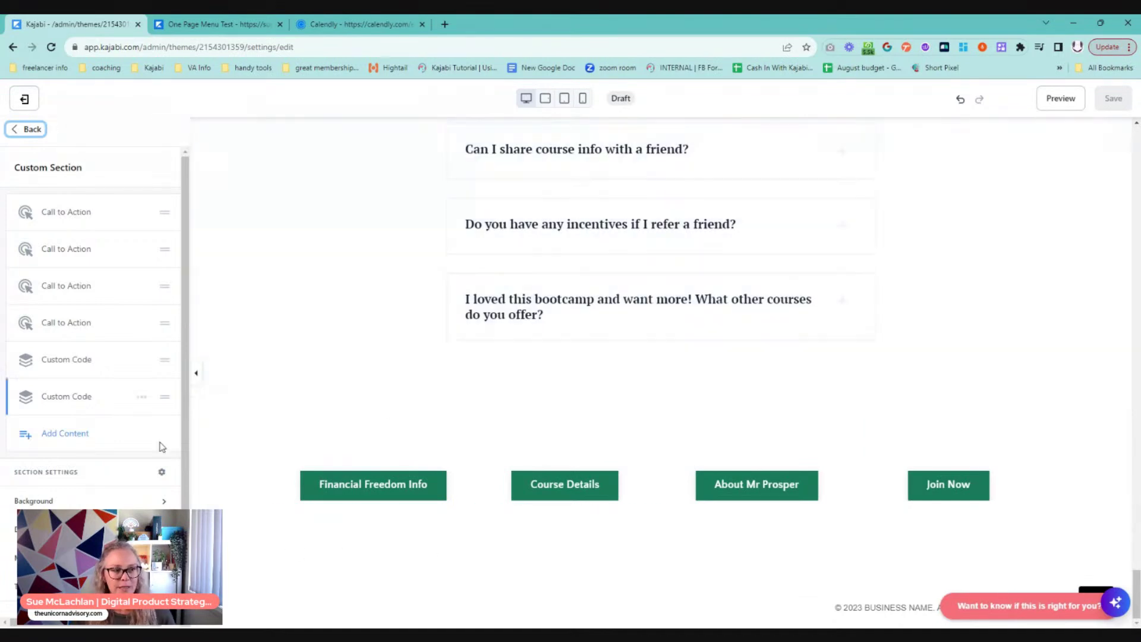
pyautogui.click(33, 129)
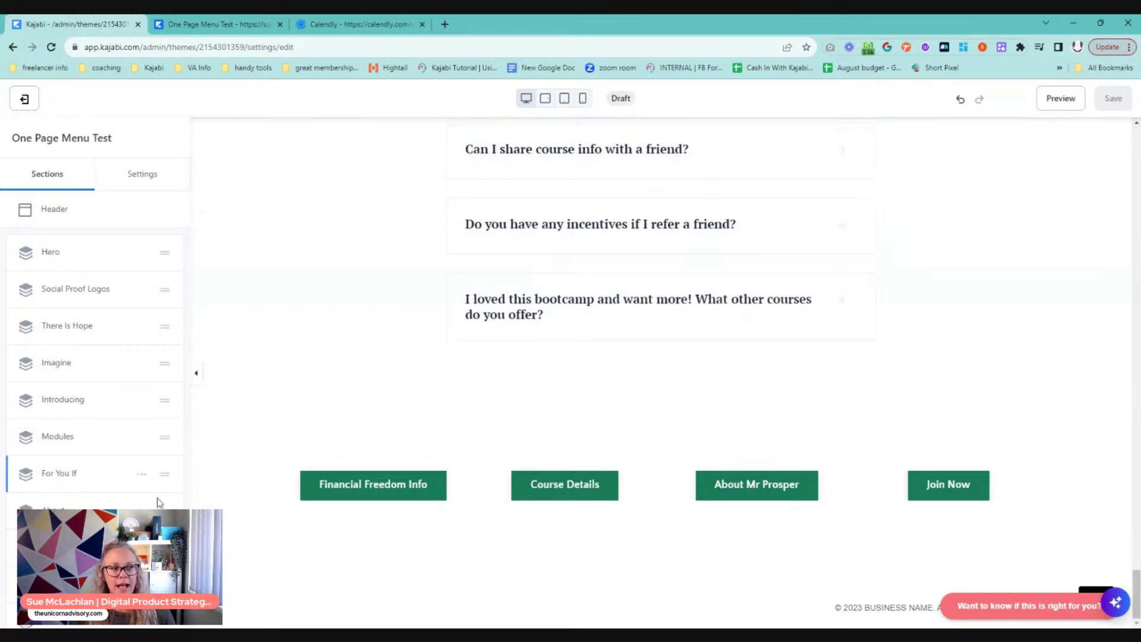
pyautogui.scroll(-2, 138, 437)
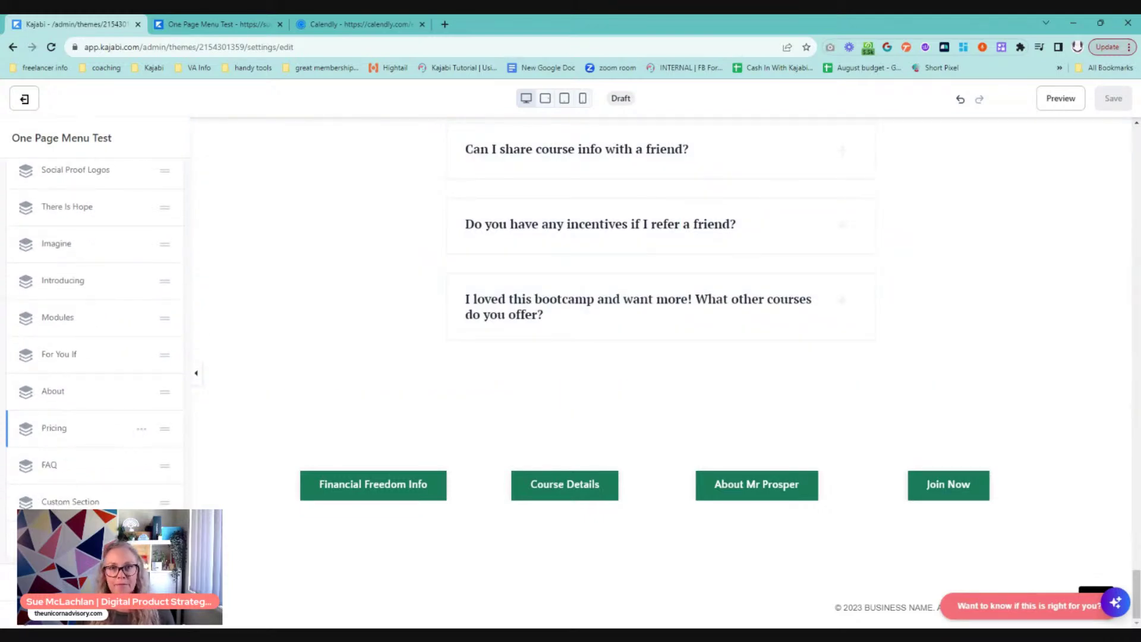
pyautogui.scroll(-2, 123, 456)
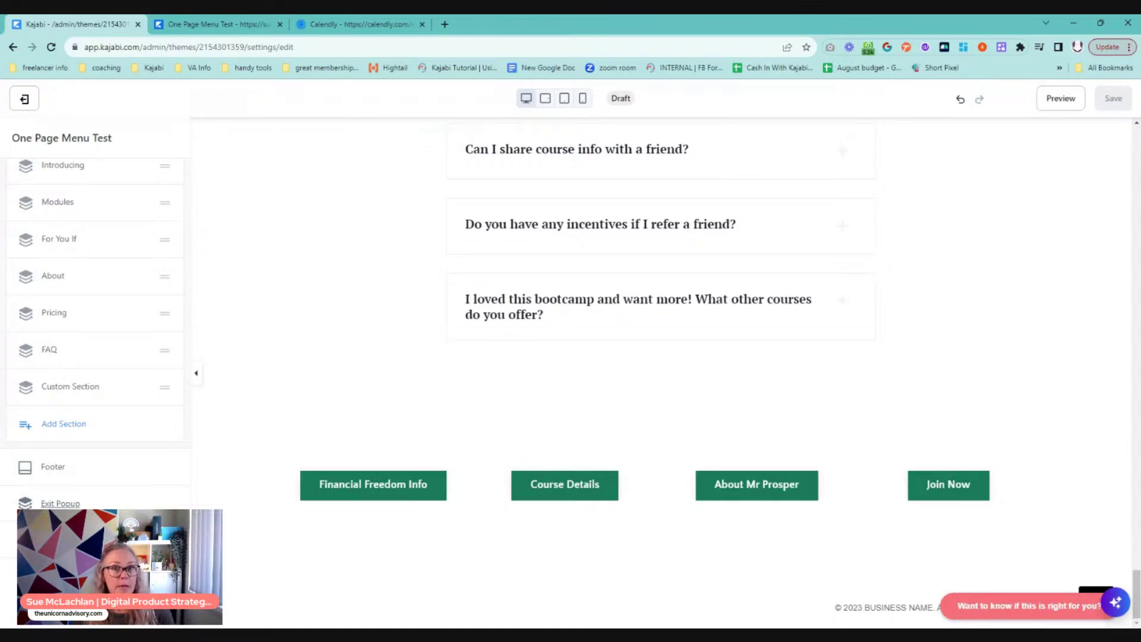
pyautogui.click(48, 504)
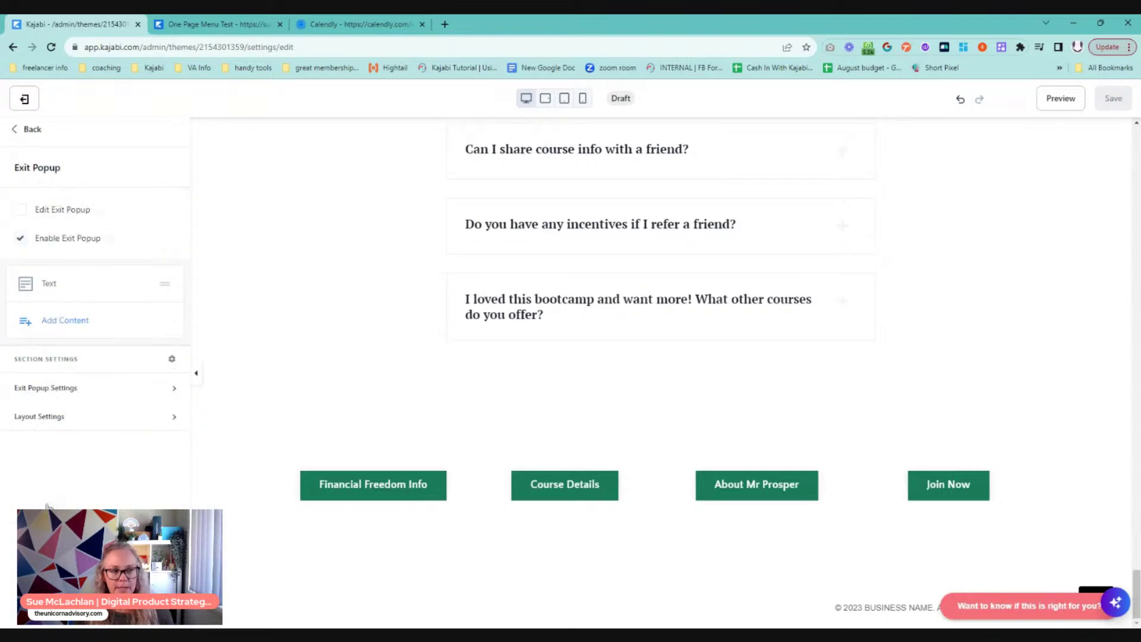
# Step: Enable Edit Exit Popup to display the exit popup in the editor
pyautogui.click(21, 210)
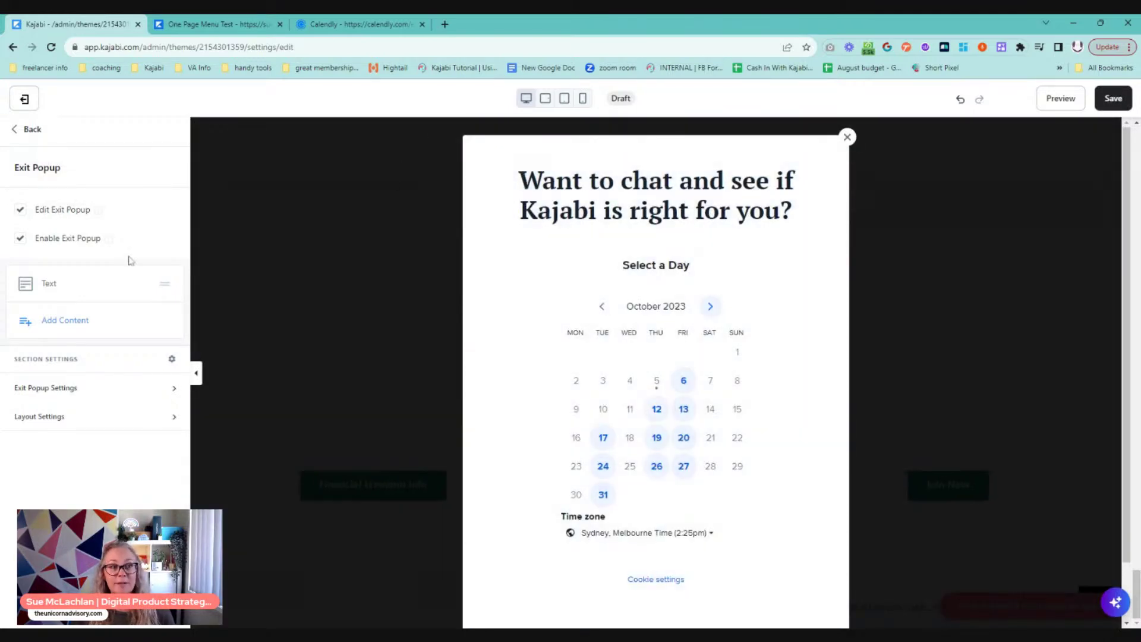
pyautogui.click(21, 210)
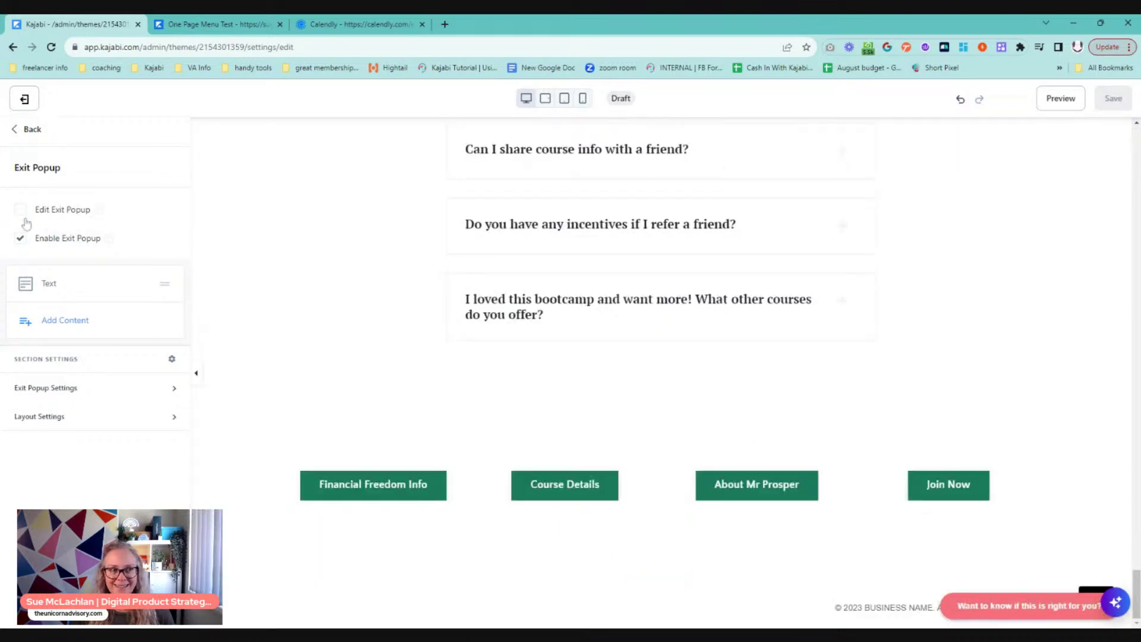
pyautogui.click(21, 210)
pyautogui.moveTo(98, 213)
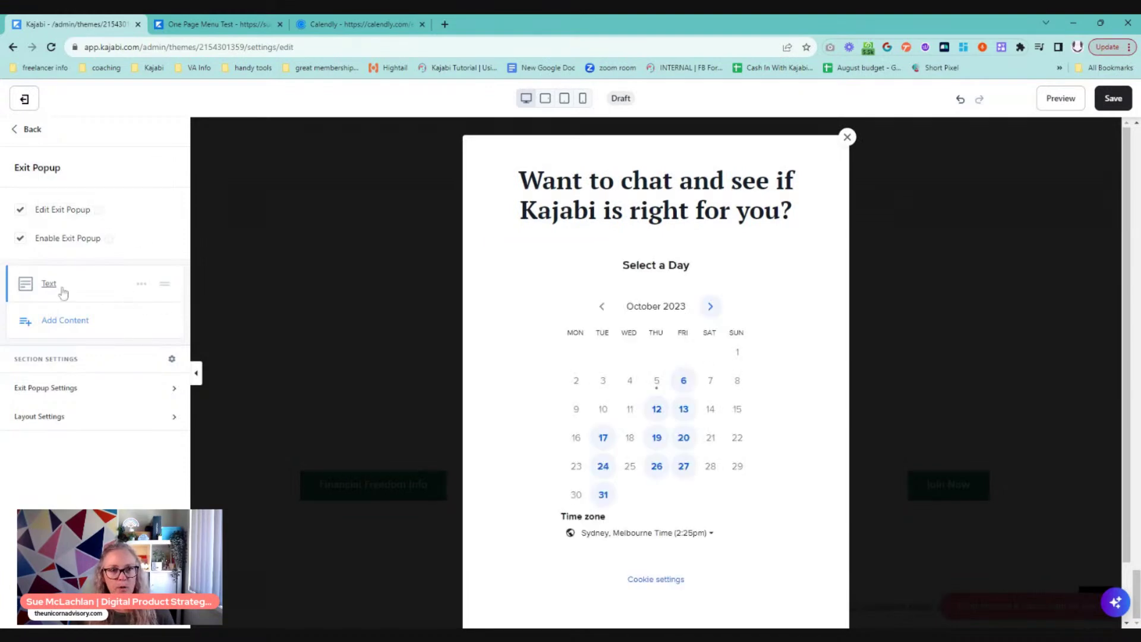
# Step: Look through the content types available for the exit popup and open the source code of its existing Text block
pyautogui.click(63, 322)
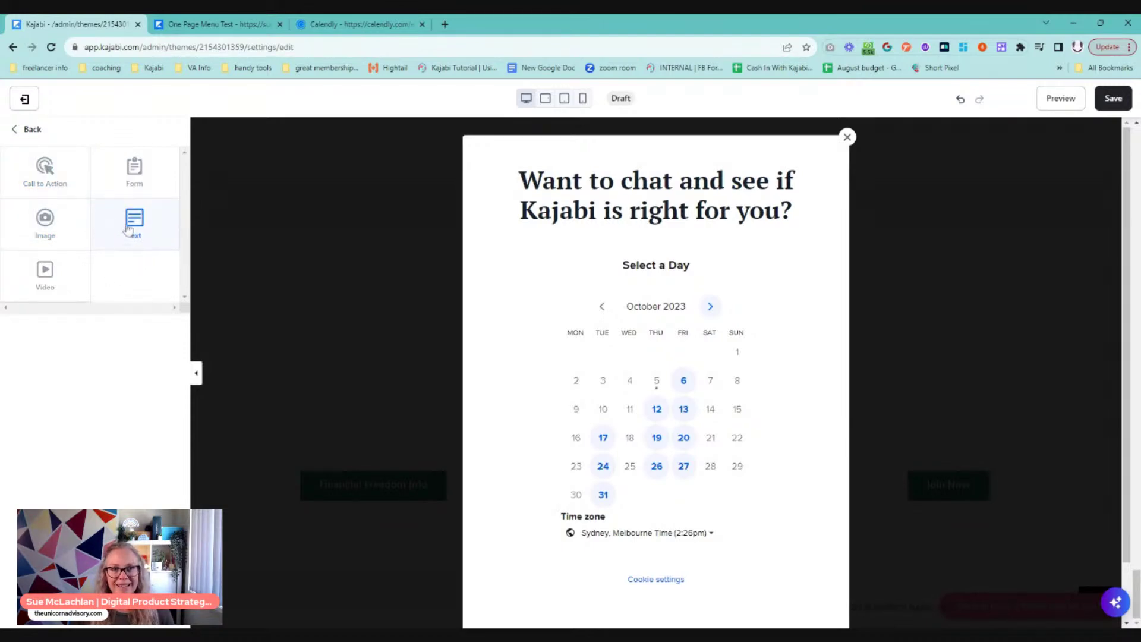
pyautogui.click(20, 129)
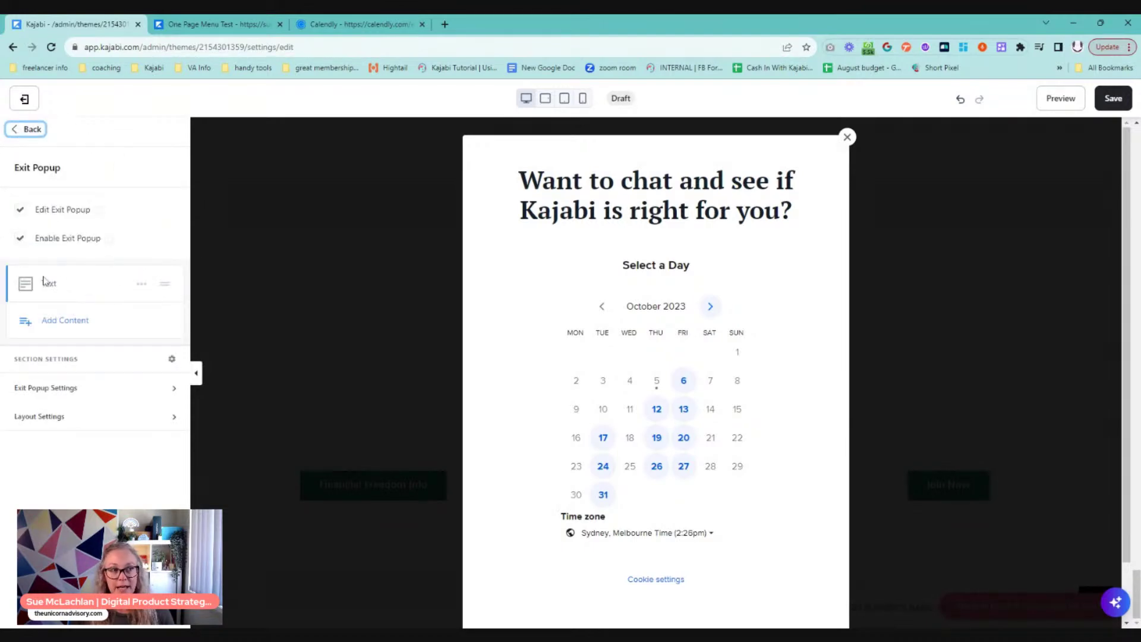
pyautogui.click(48, 285)
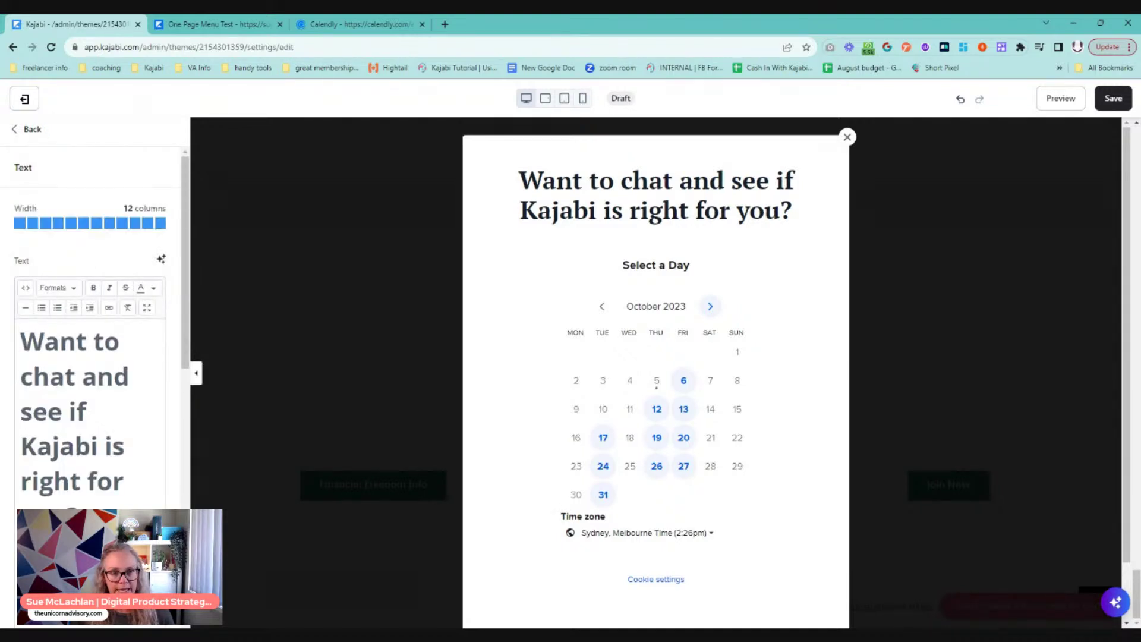
pyautogui.click(25, 290)
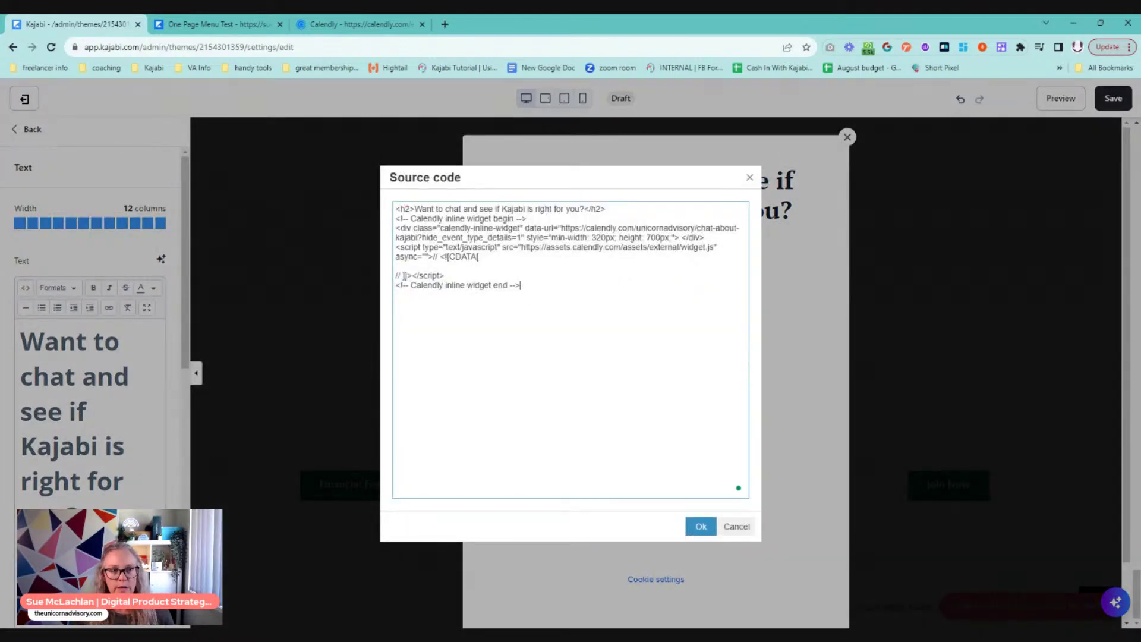
# Step: Switch to Calendly and choose the Inline Embed option for adding the Chat About Kajabi event to a website
pyautogui.click(331, 26)
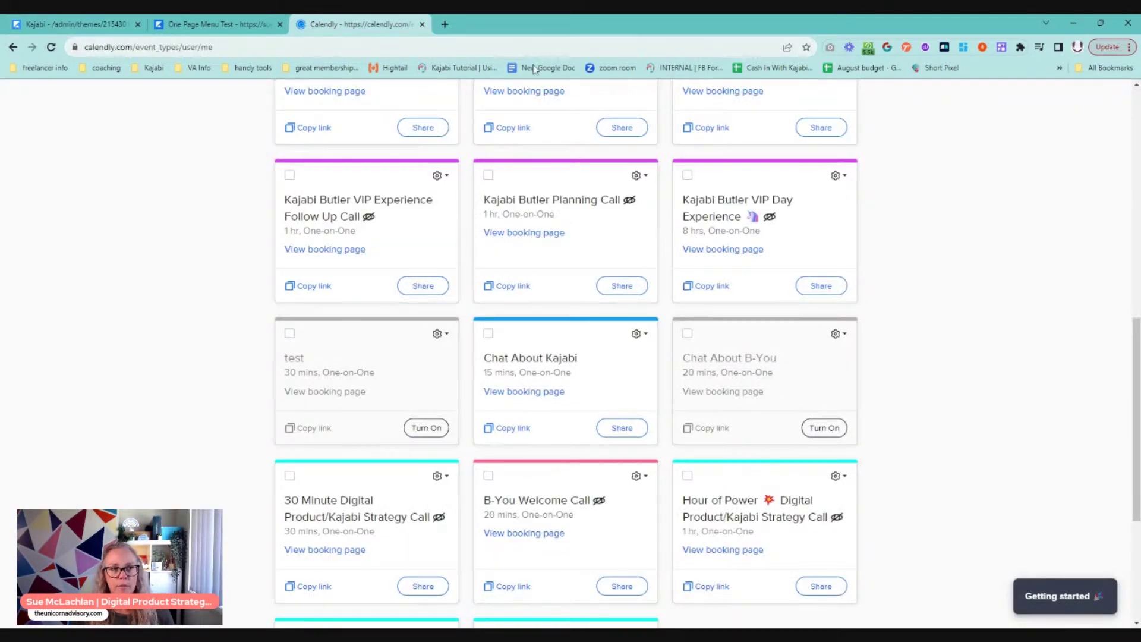
pyautogui.click(624, 428)
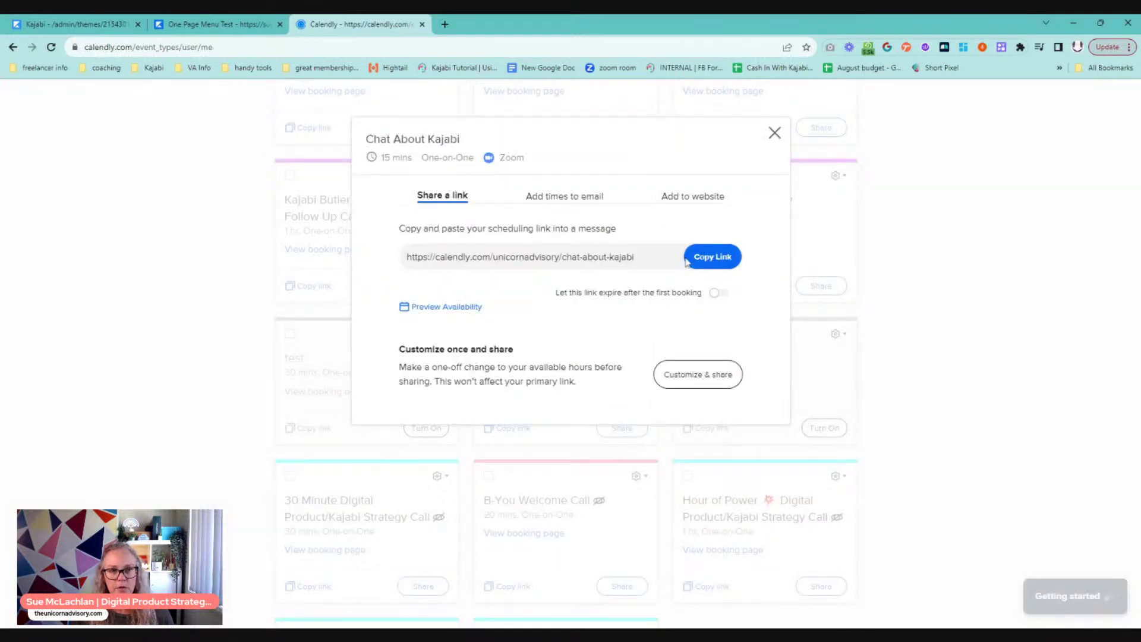
pyautogui.click(697, 203)
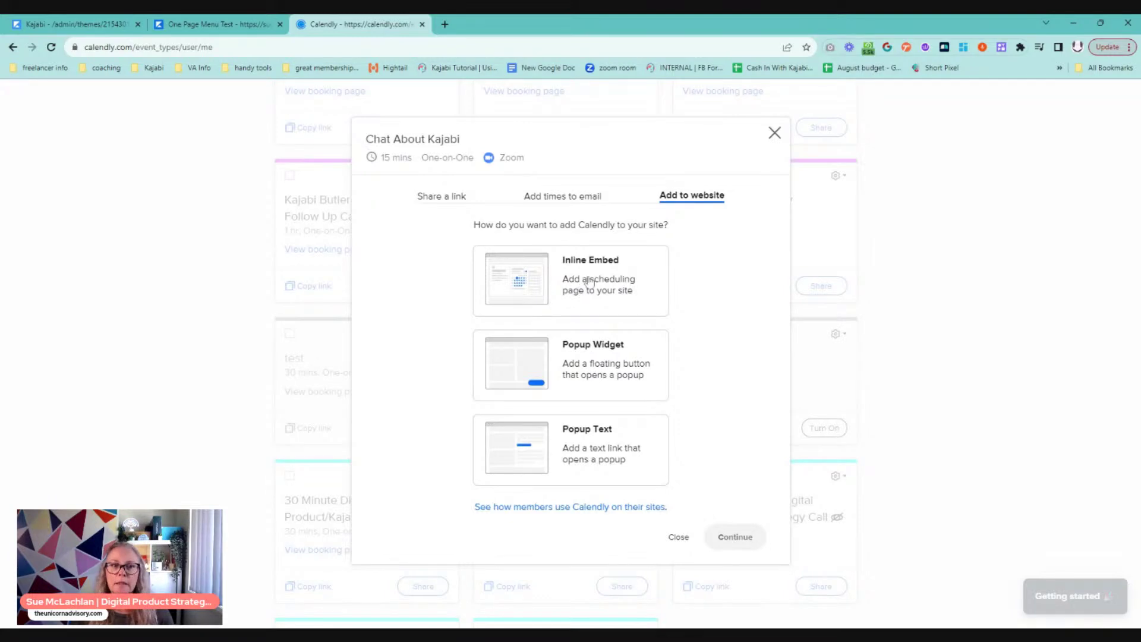
pyautogui.click(602, 285)
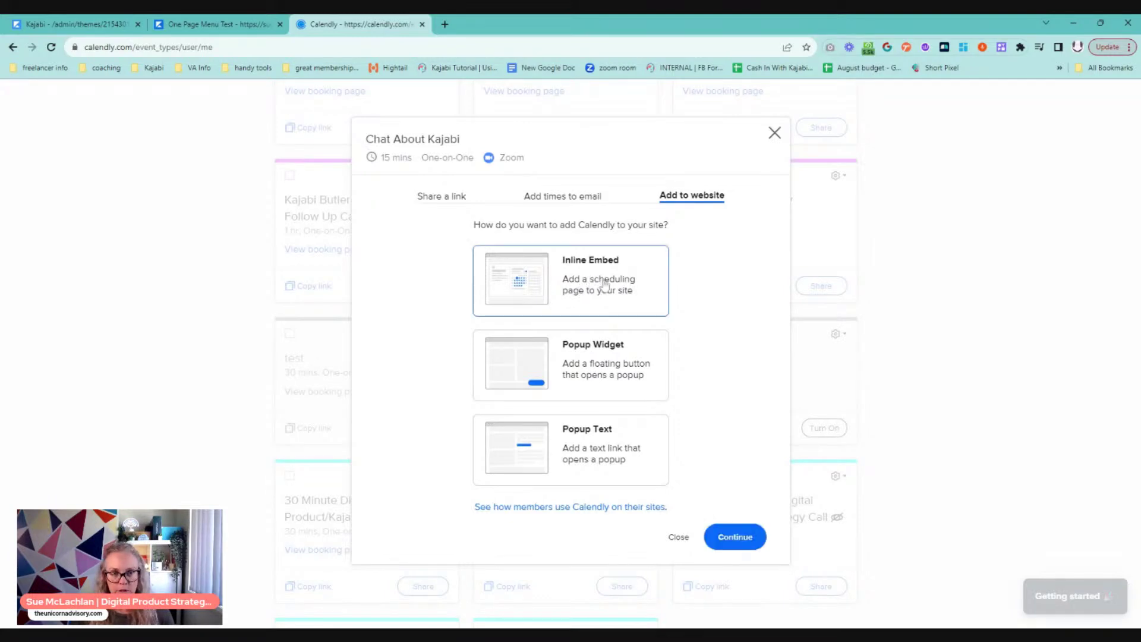
pyautogui.click(739, 538)
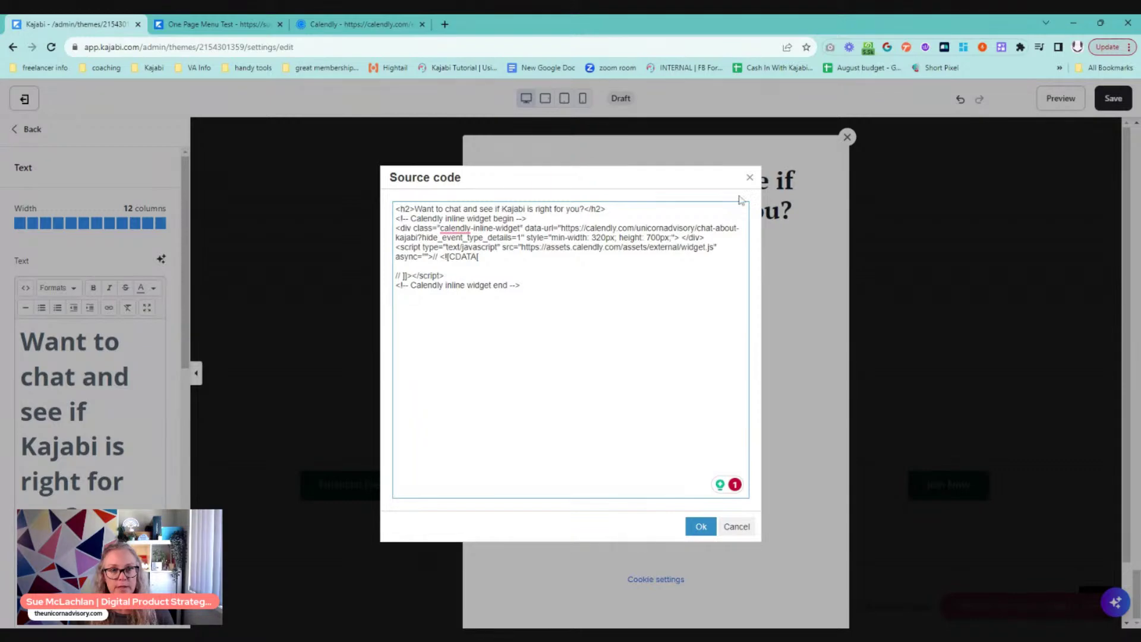
# Step: Close the Text block's source code in Kajabi without changes and return to Calendly's Inline Embed settings
pyautogui.click(739, 526)
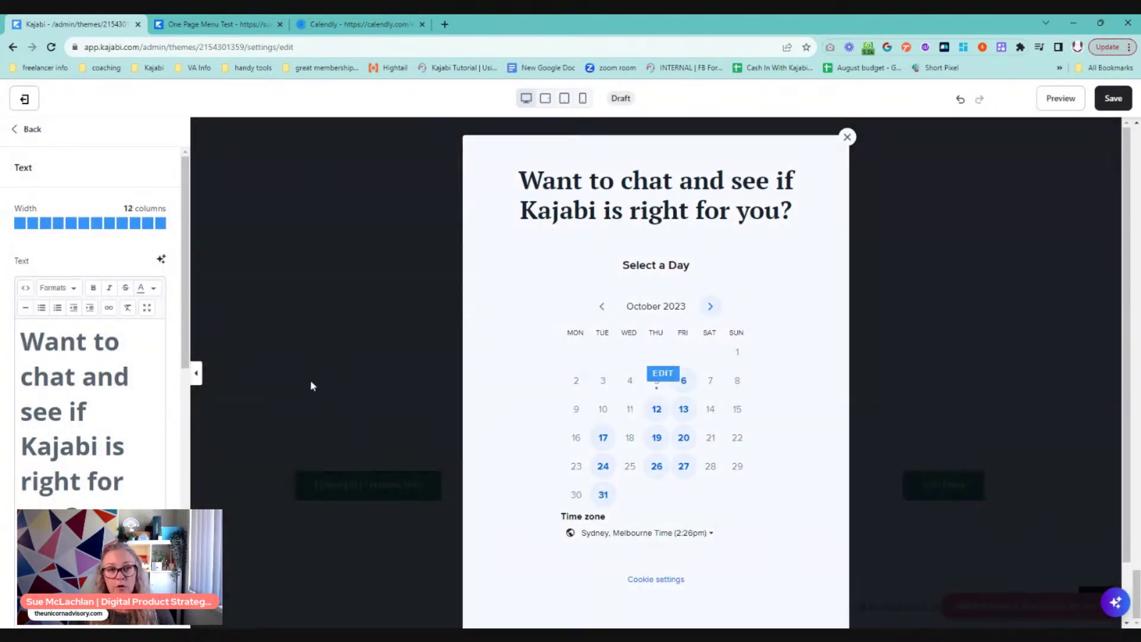
pyautogui.click(20, 343)
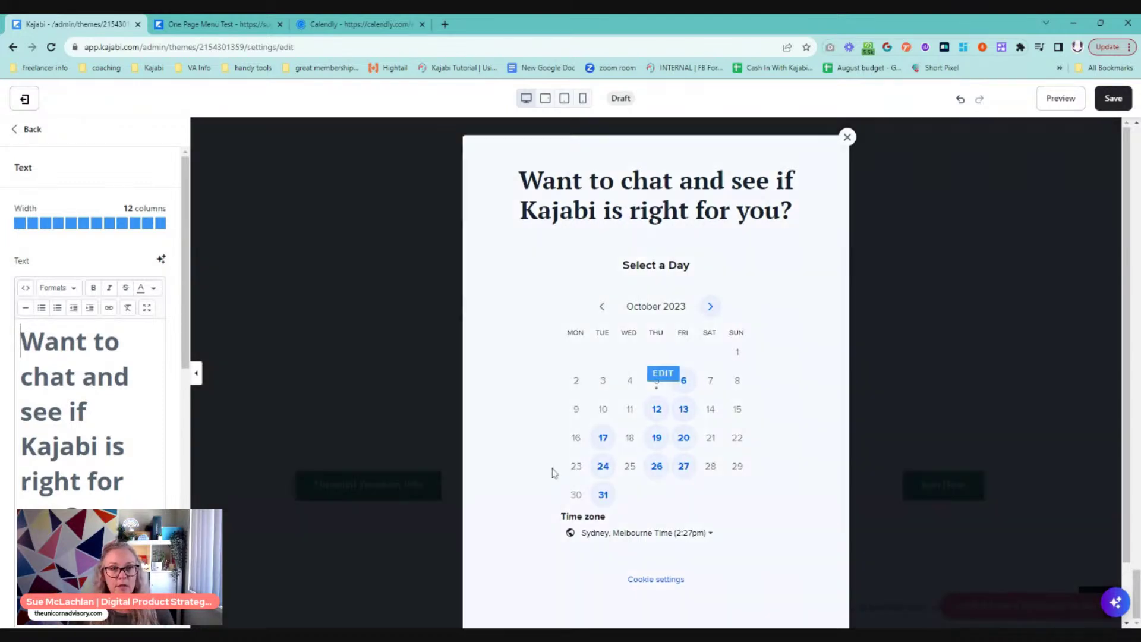
pyautogui.click(351, 26)
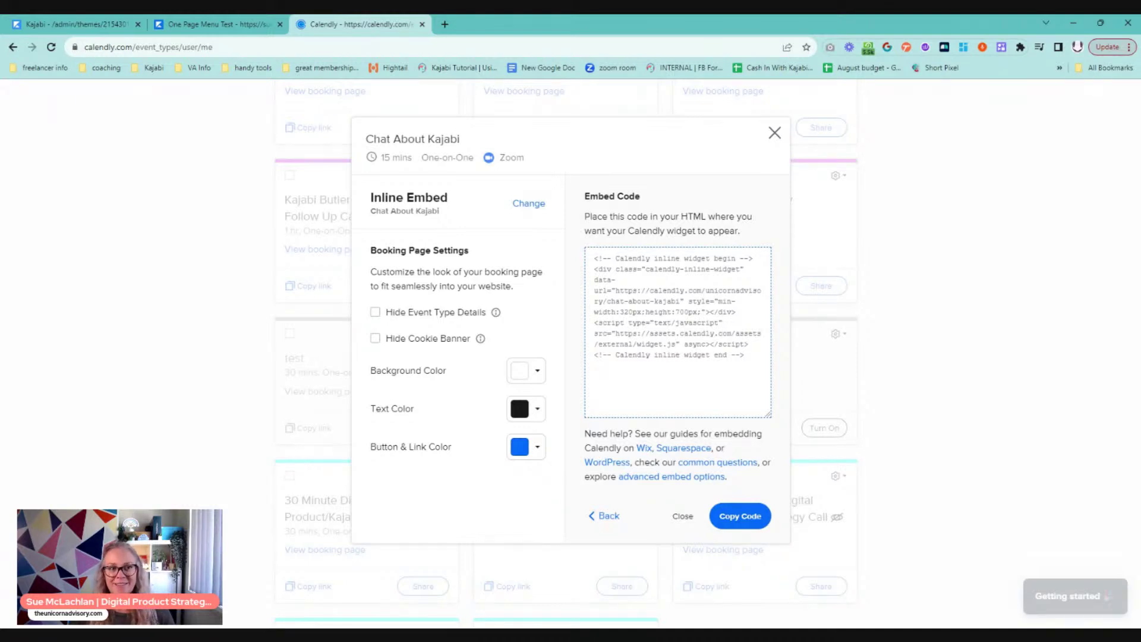
pyautogui.click(521, 448)
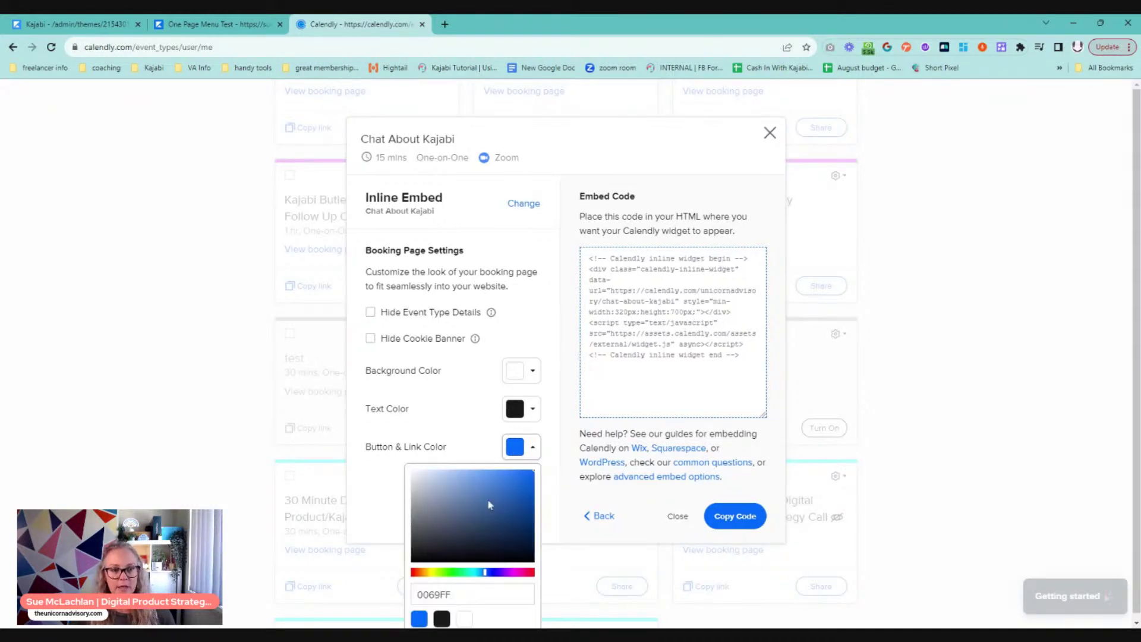
pyautogui.click(437, 595)
pyautogui.click(391, 599)
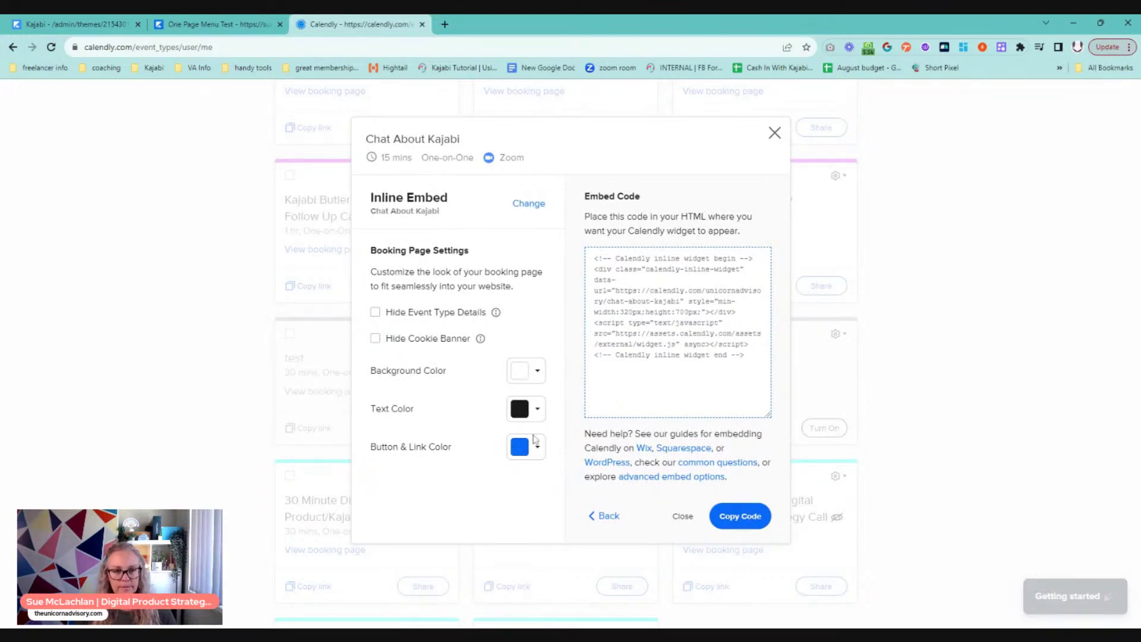
pyautogui.click(534, 444)
pyautogui.click(464, 597)
pyautogui.click(404, 597)
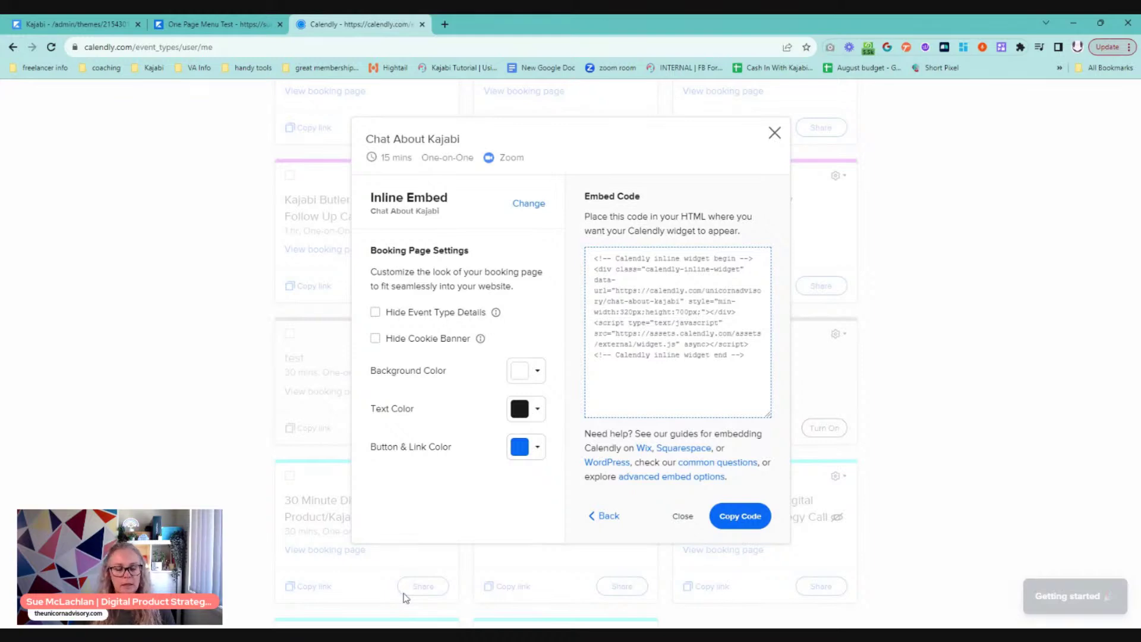
# Step: Set the inline embed's Button & Link Color to ff7c77
pyautogui.click(537, 446)
pyautogui.click(450, 595)
pyautogui.doubleClick(450, 595)
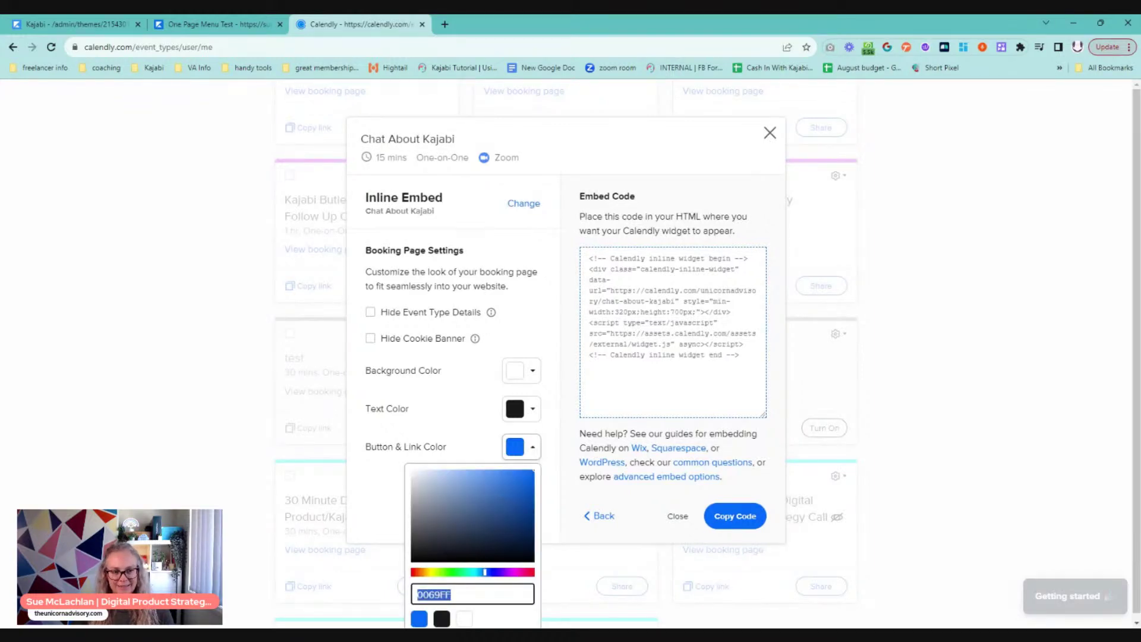
pyautogui.write('ff7c77')
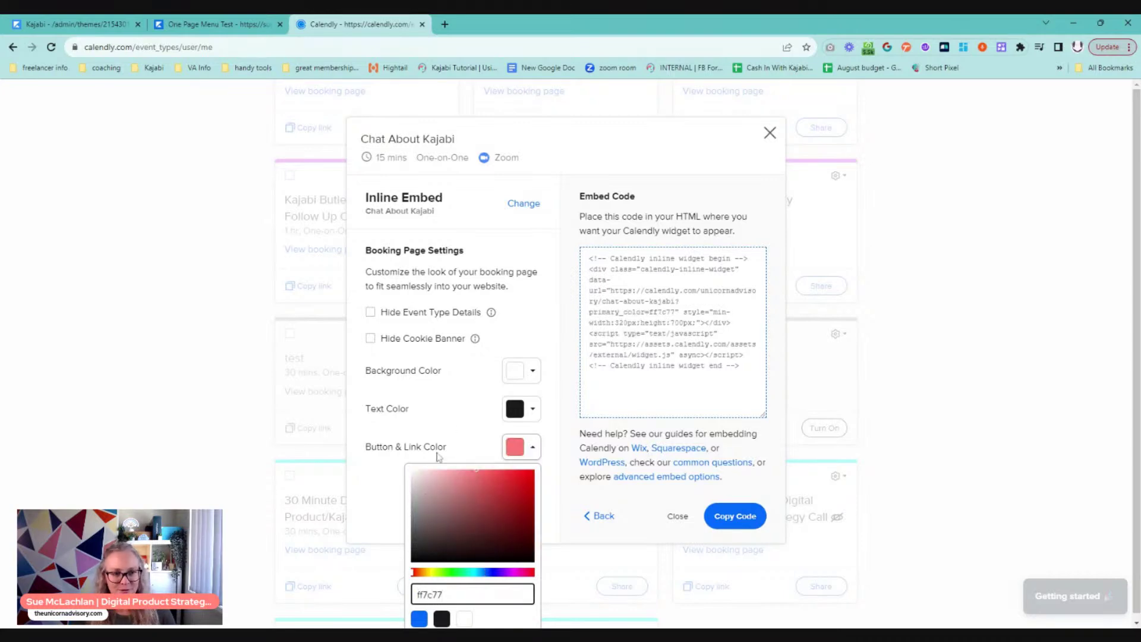
# Step: Check the inline embed's Text Color choices and read the explanation of the Hide Cookie Banner option without changing either
pyautogui.click(450, 425)
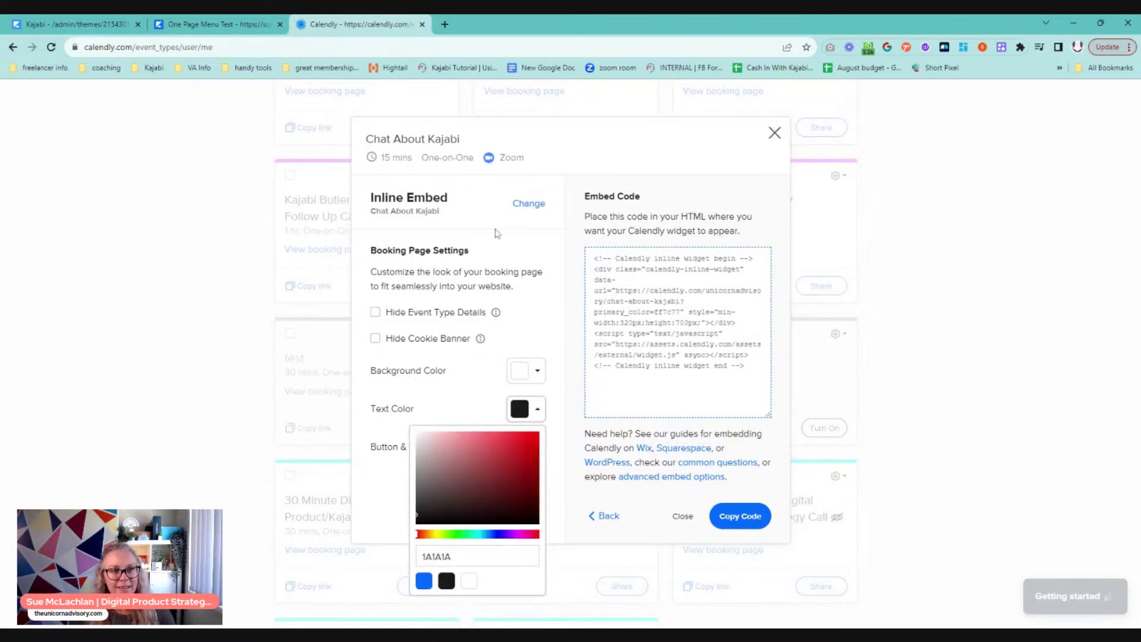
pyautogui.click(529, 313)
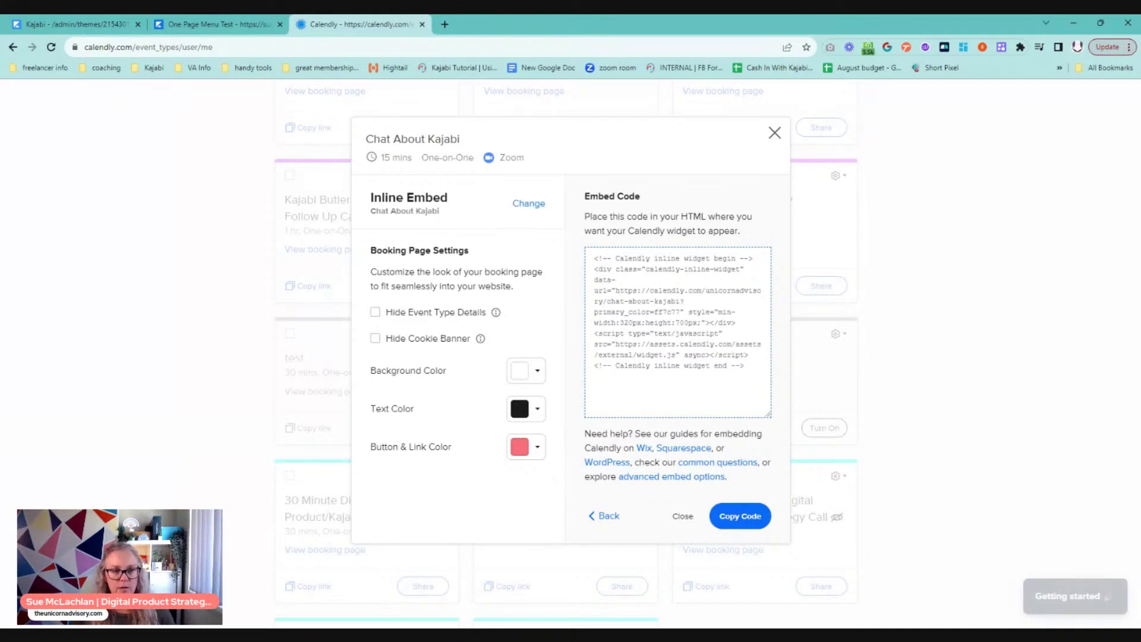
pyautogui.click(481, 338)
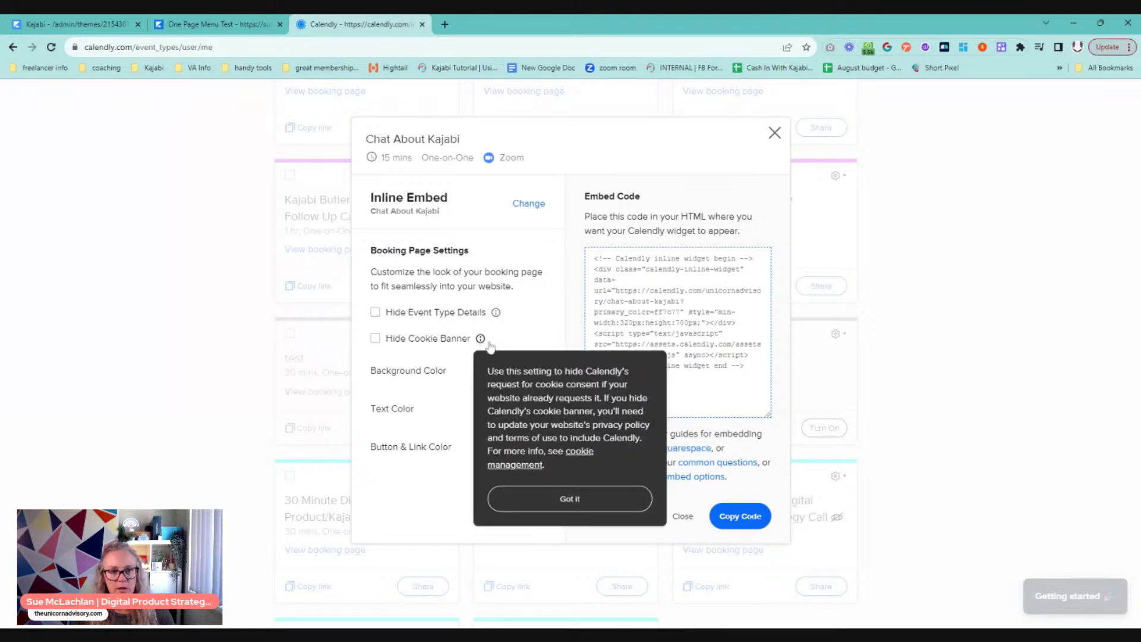
pyautogui.click(535, 325)
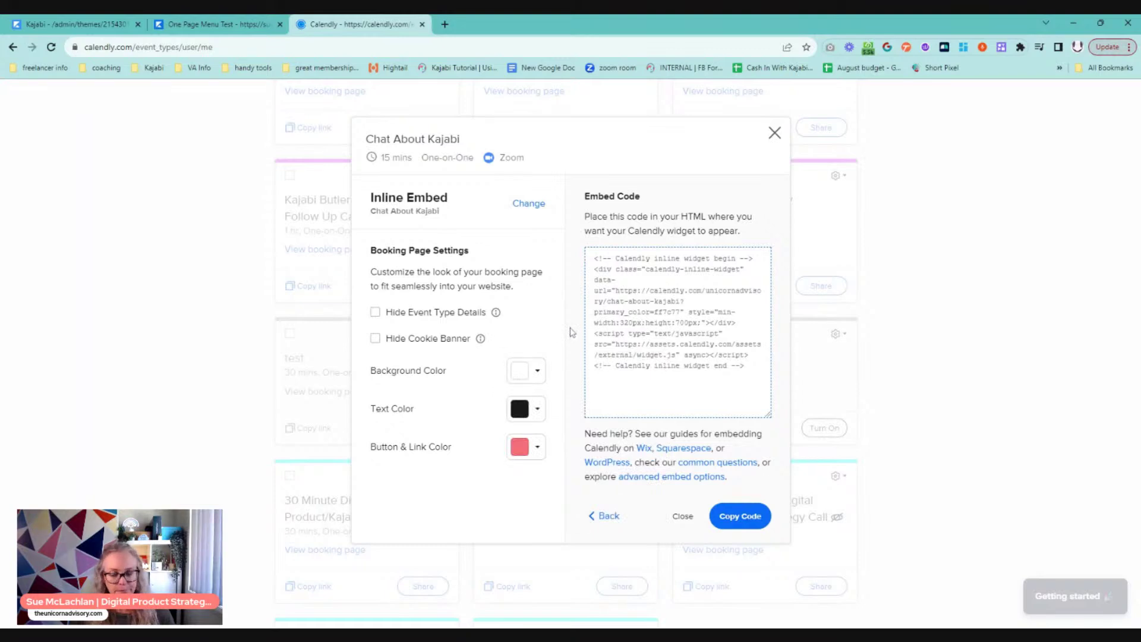
# Step: Copy the inline embed code and replace the old Calendly code in the source of the Kajabi exit popup's Text block with it
pyautogui.click(755, 526)
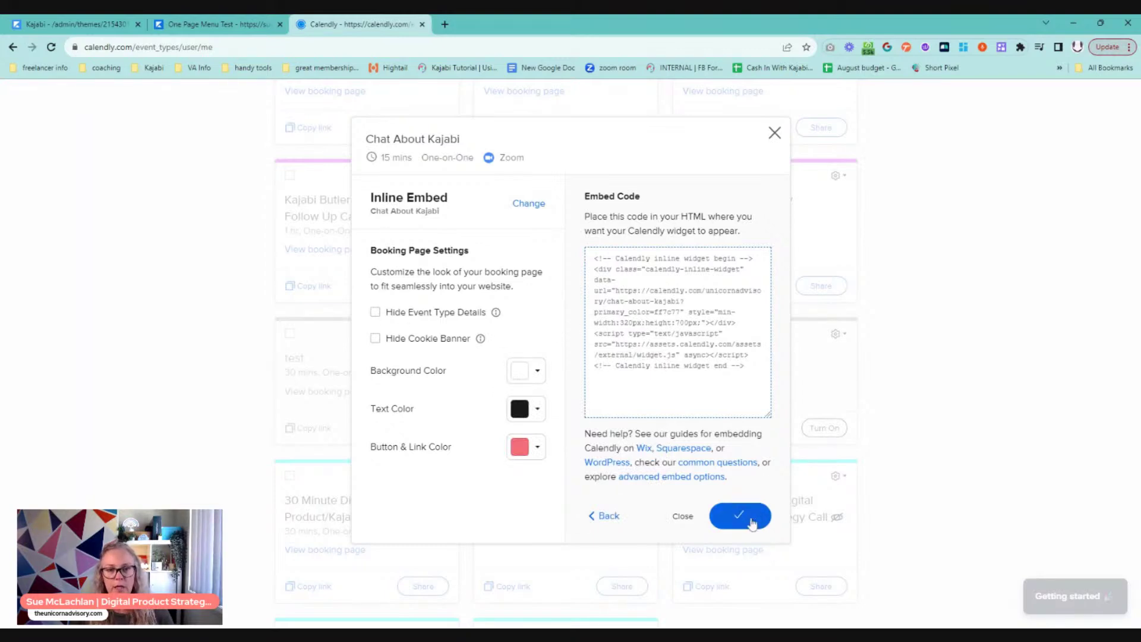
pyautogui.click(70, 24)
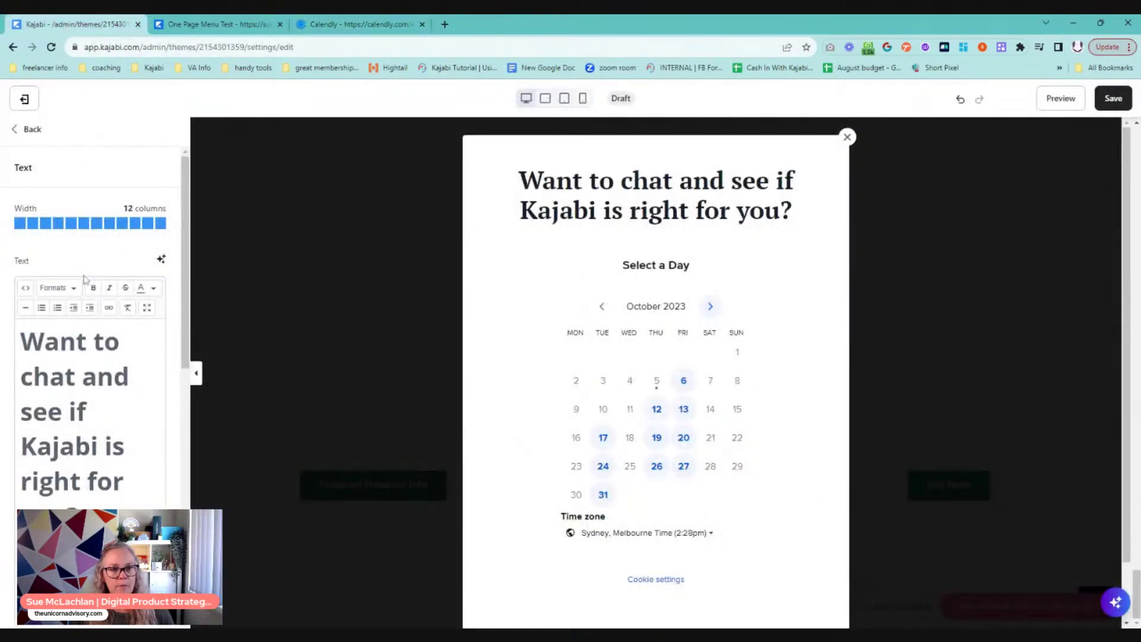
pyautogui.click(25, 288)
pyautogui.moveTo(522, 286); pyautogui.dragTo(388, 223)
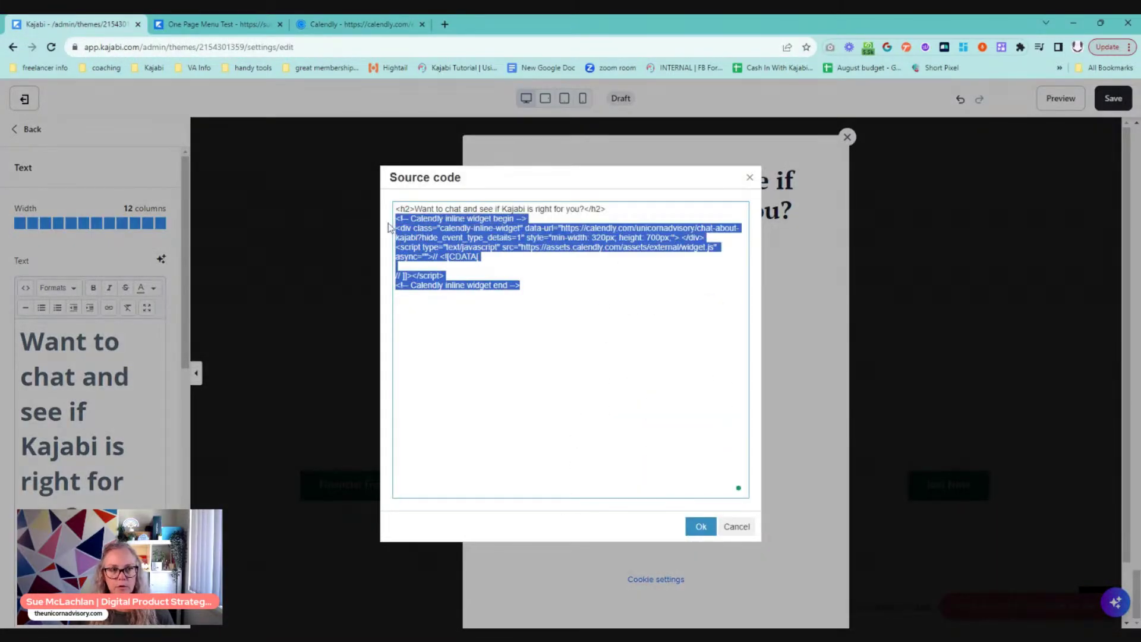
pyautogui.press('BackSpace')
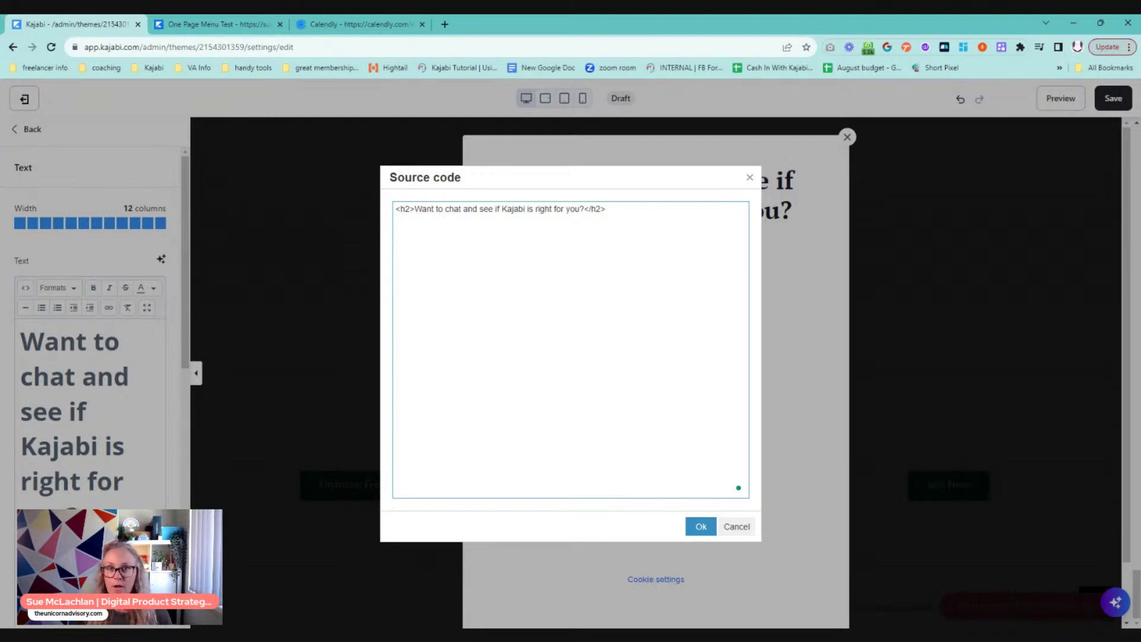
pyautogui.write('<!-- Calendly inline widget begin --> <div class="calendly-inline-widget" data-url="https://calendly.com/unicornadvisory/chat-about-kajabi?primary_color=ff7c77" style="min-width:320px;height:700px;"></div> <script type="text/javascript" src="https://assets.calendly.com/assets/external/widget.js" async></script> <!-- Calendly inline widget end -->')
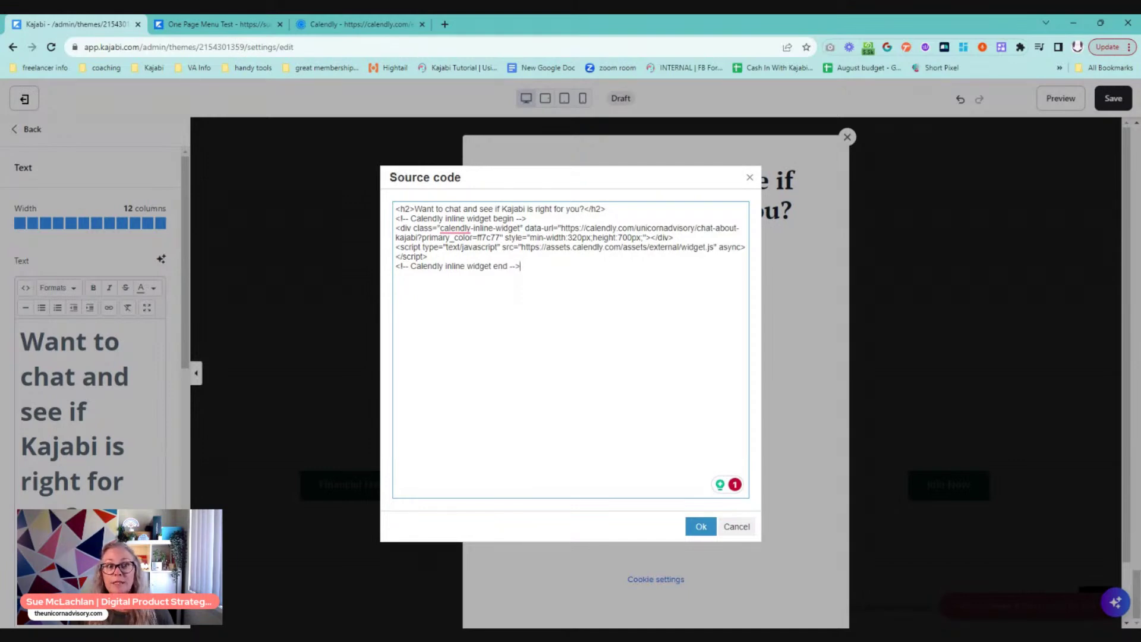
pyautogui.click(701, 527)
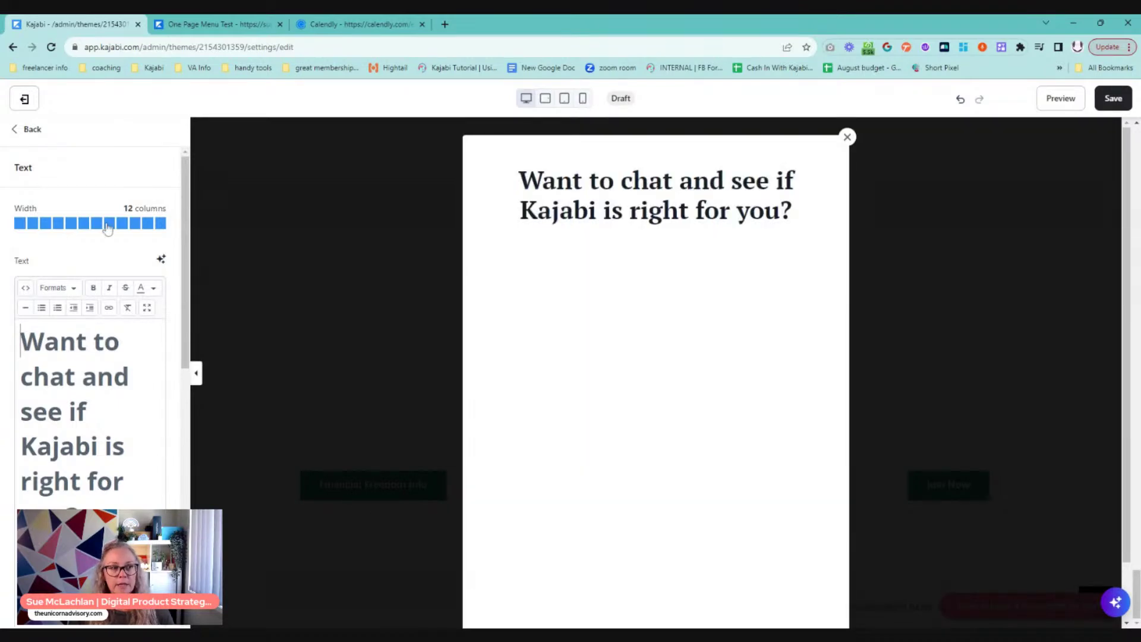
pyautogui.scroll(-1, 802, 293)
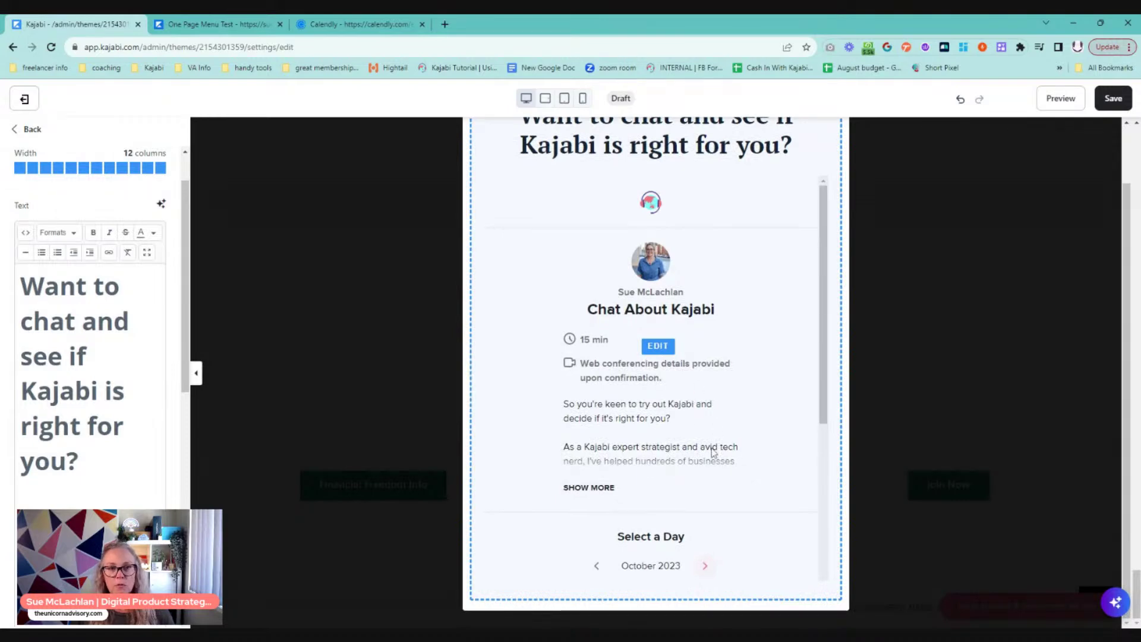
pyautogui.scroll(1, 713, 451)
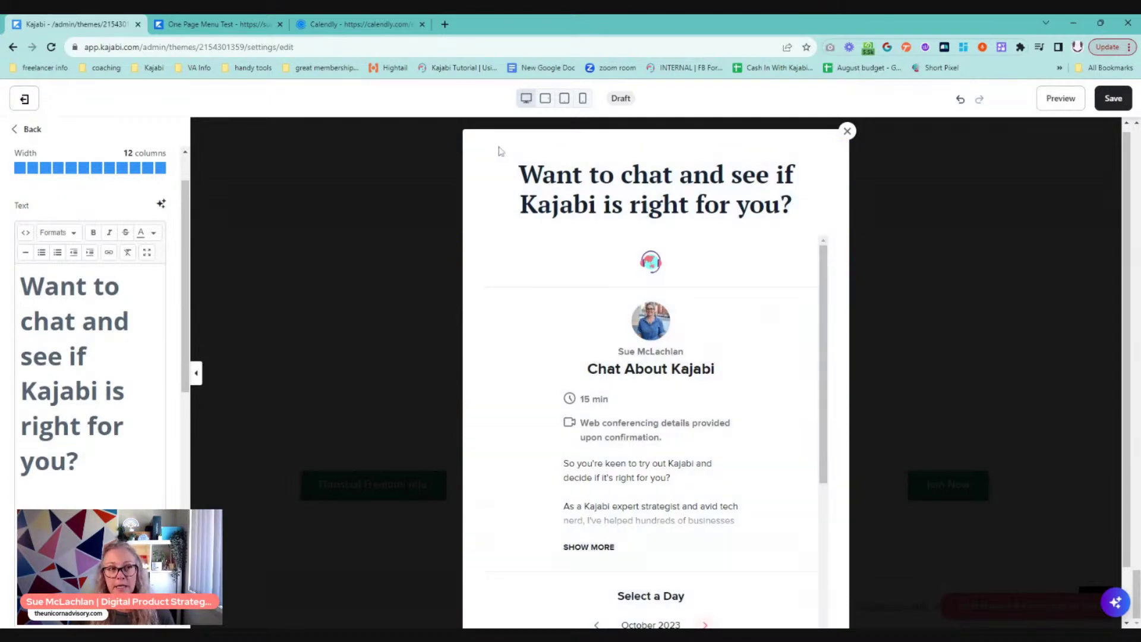
# Step: Switch to Calendly, enable Hide Event Type Details for the inline embed, copy the updated code and return to Kajabi
pyautogui.click(353, 24)
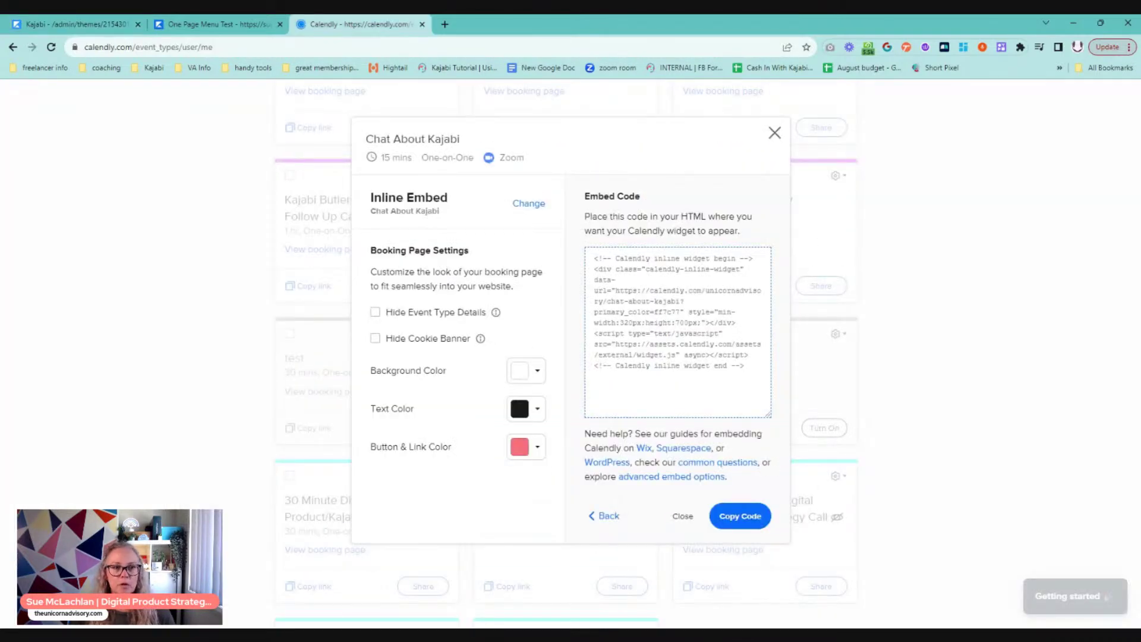
pyautogui.click(375, 312)
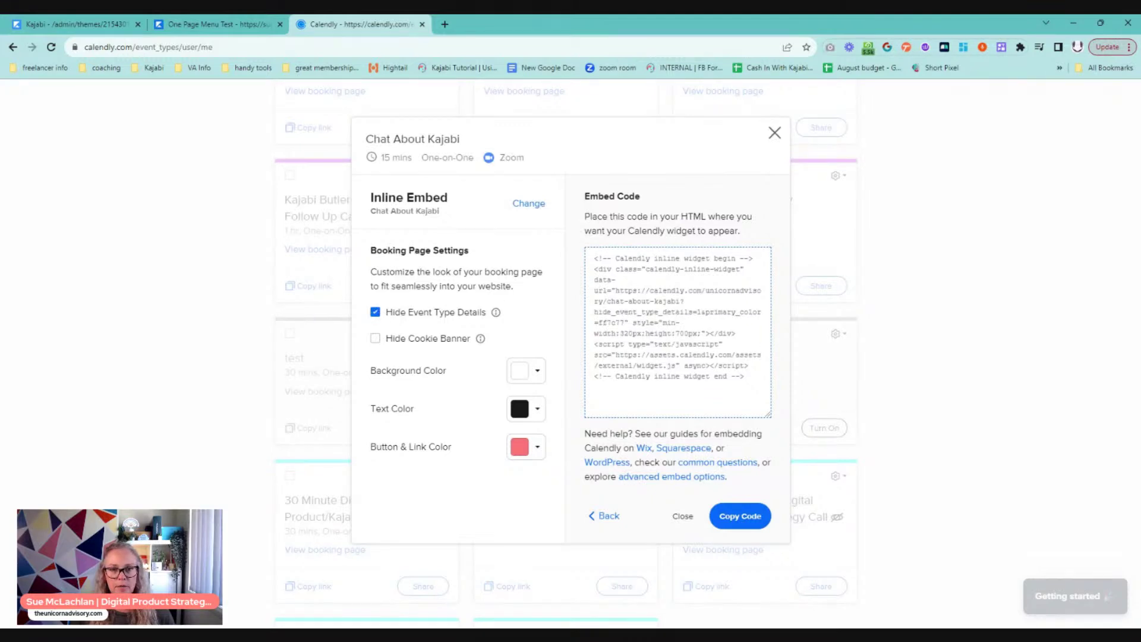
pyautogui.click(678, 332)
pyautogui.click(740, 516)
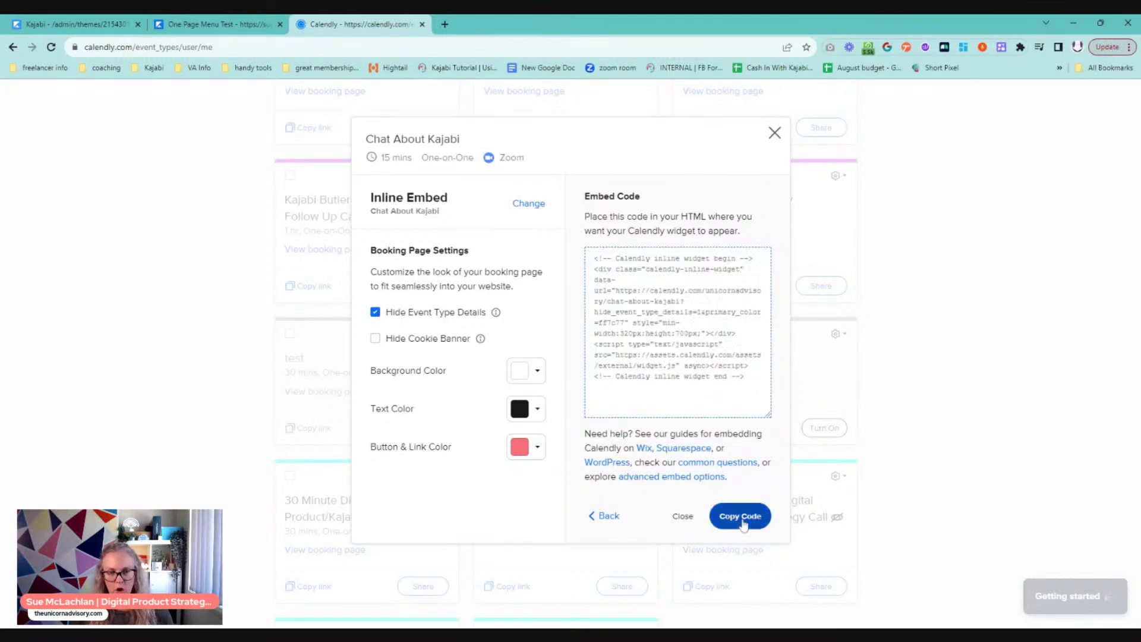
pyautogui.click(71, 24)
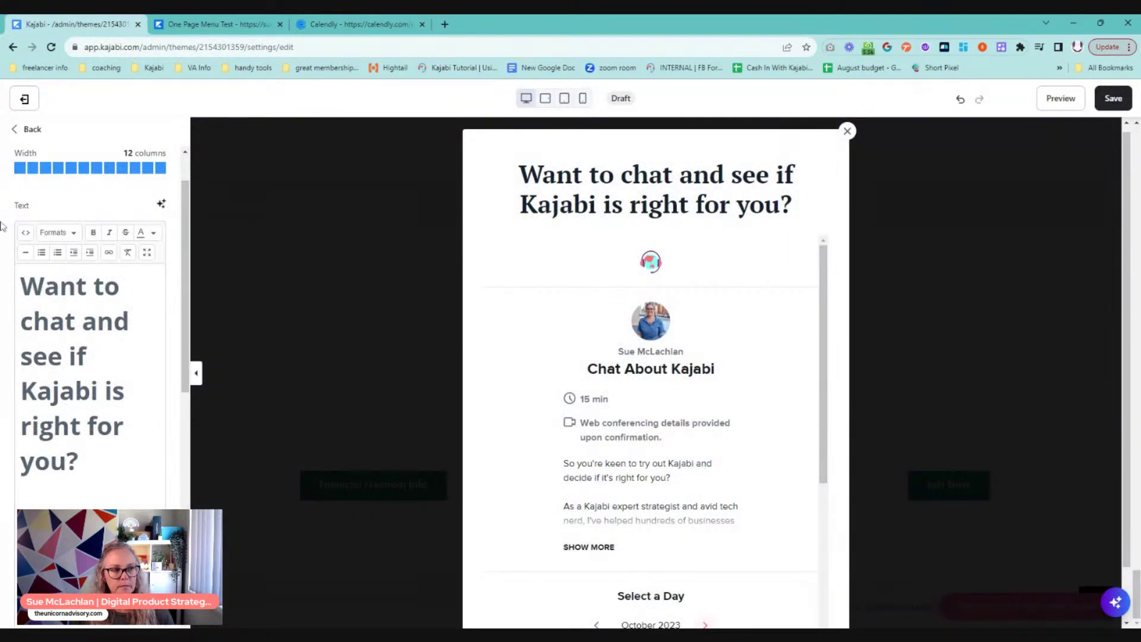
# Step: Try pasting the updated embed code below the heading in the Text block's visual editor, and remove the pasted code
pyautogui.scroll(-3, 90, 297)
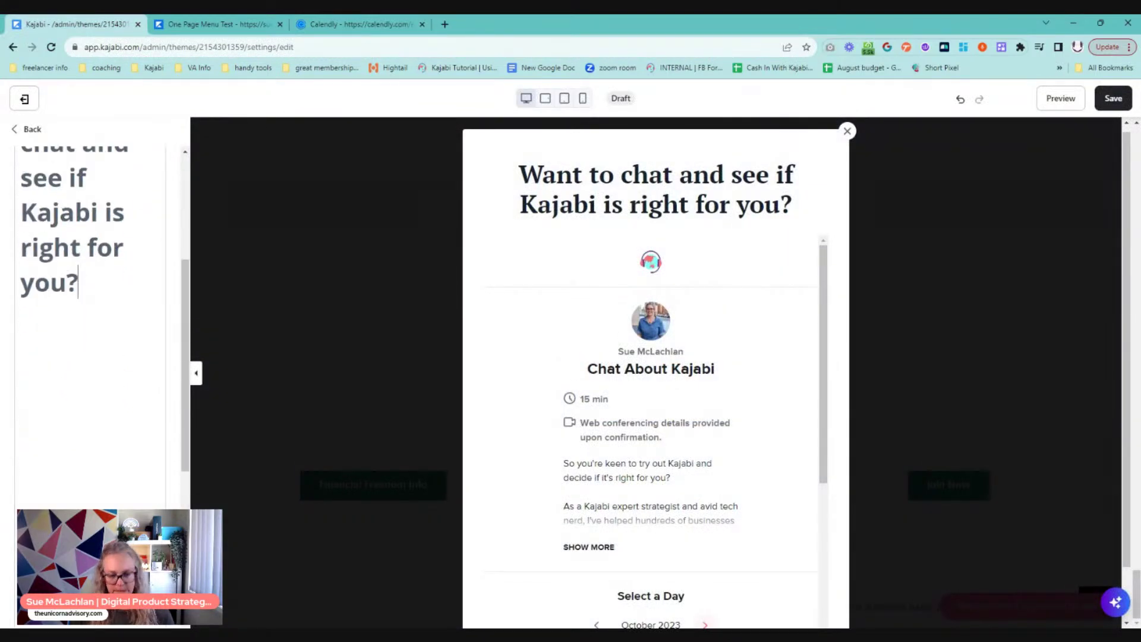
pyautogui.hotkey('ctrl', 'v')
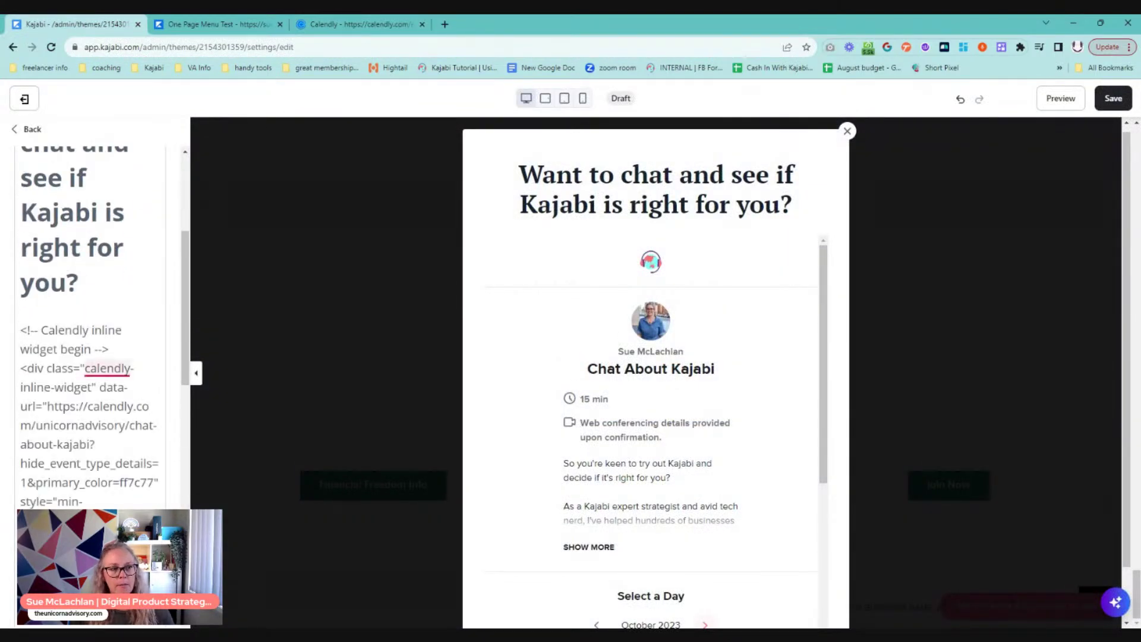
pyautogui.scroll(-2, 89, 327)
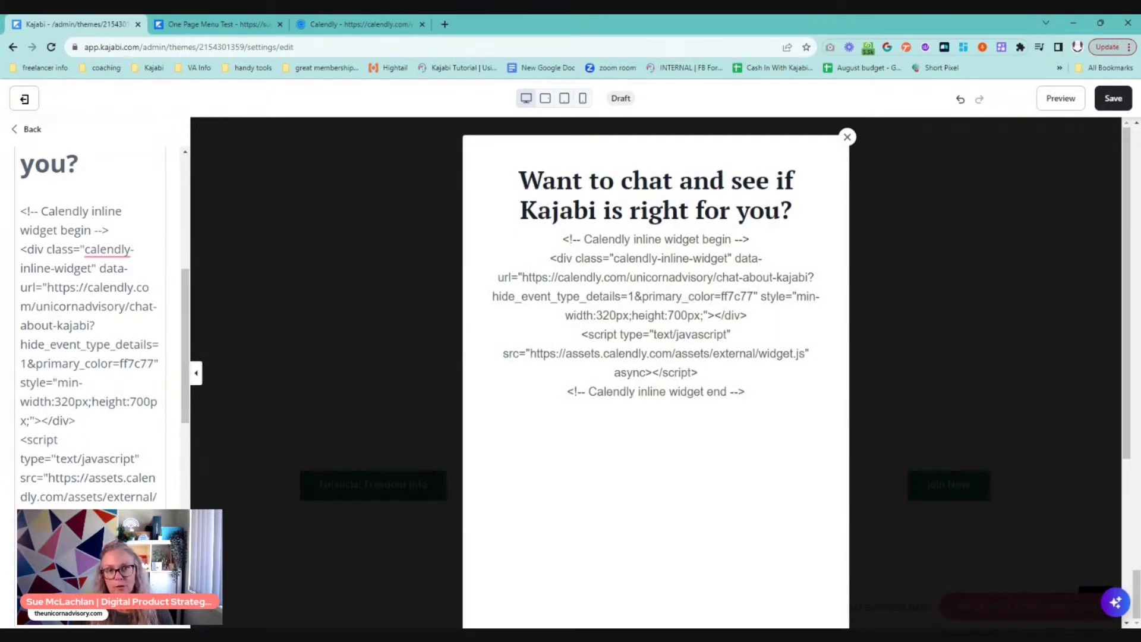
pyautogui.scroll(-2, 90, 327)
pyautogui.scroll(-2, 89, 327)
pyautogui.moveTo(59, 505); pyautogui.dragTo(6, 156)
pyautogui.press('BackSpace')
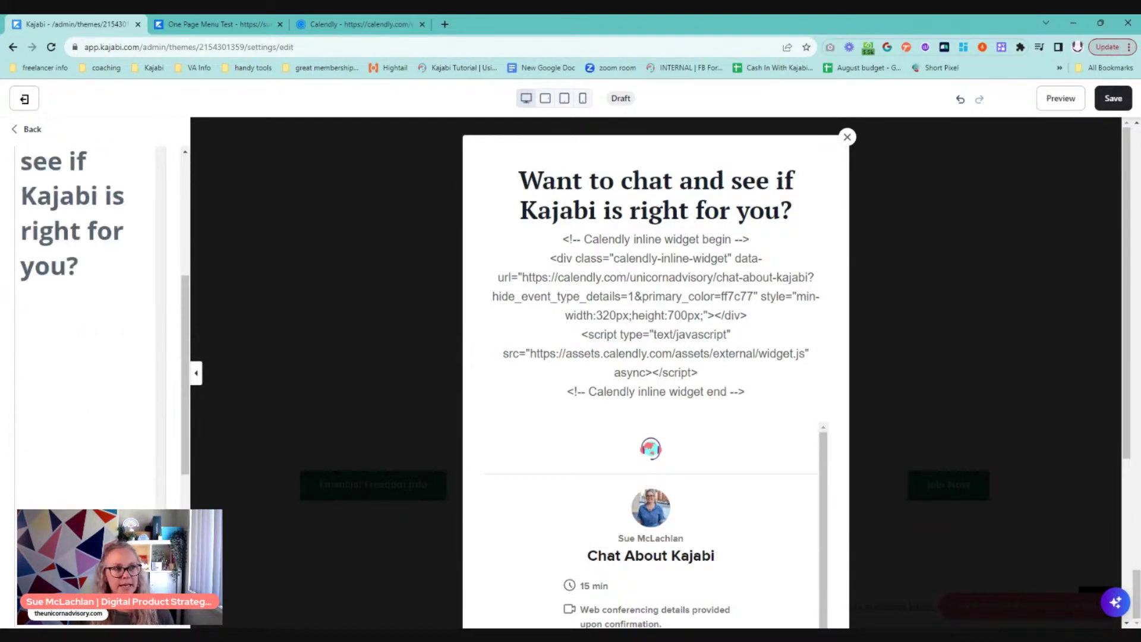
pyautogui.scroll(3, 8, 297)
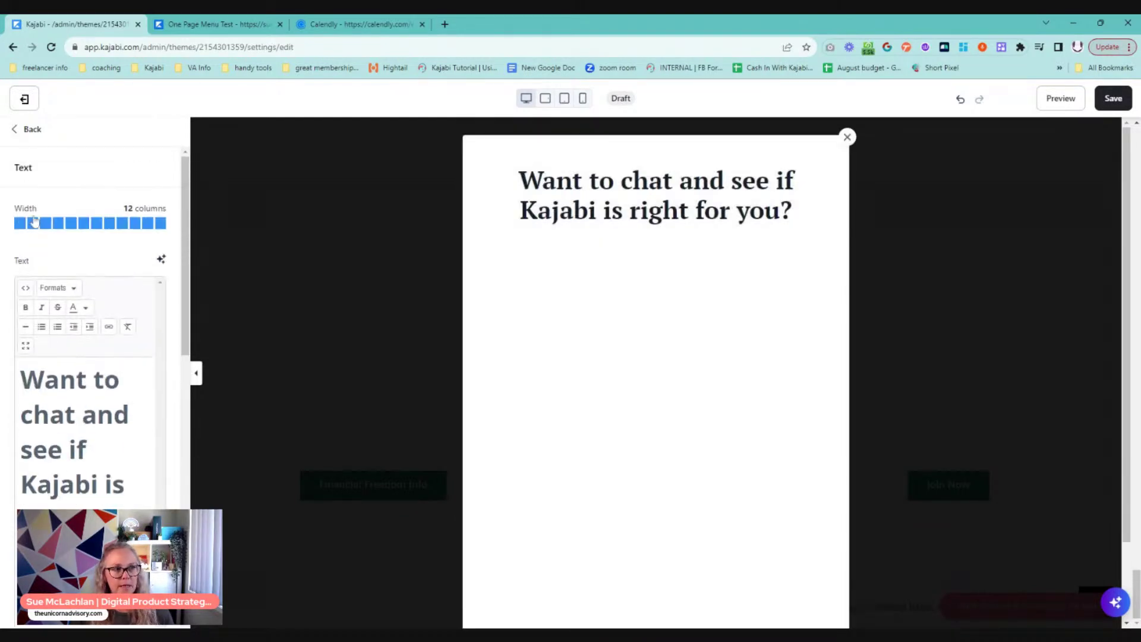
# Step: Replace the Calendly code below the heading in the Text block's source code with the copied embed code and check the popup
pyautogui.click(25, 288)
pyautogui.moveTo(522, 296); pyautogui.dragTo(351, 220)
pyautogui.press('BackSpace')
pyautogui.hotkey('ctrl', 'v')
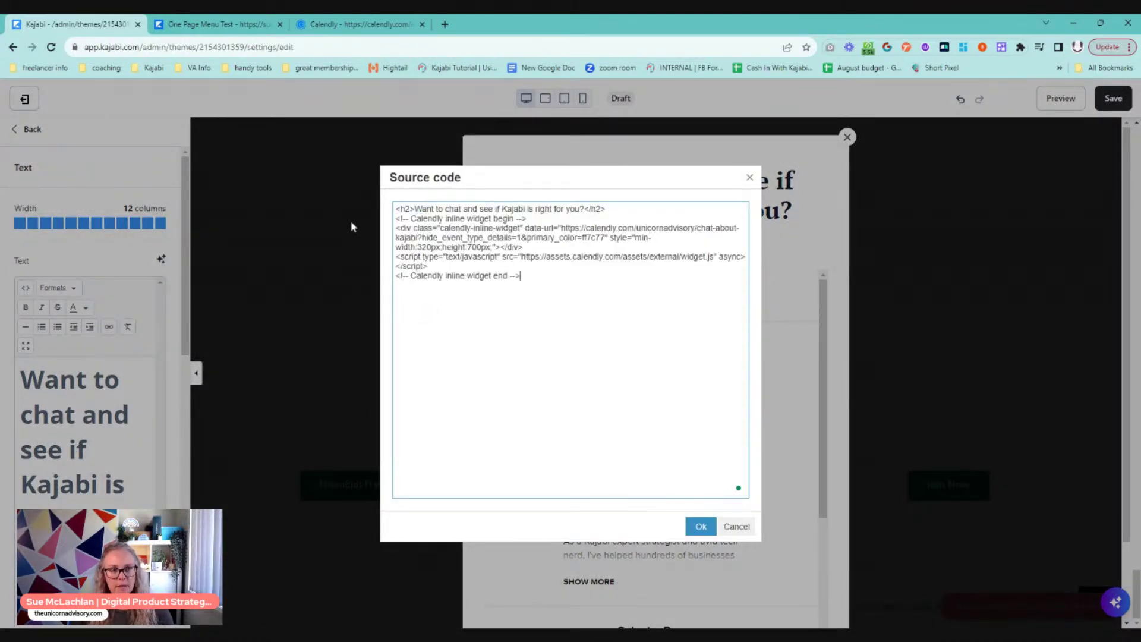
pyautogui.click(701, 526)
pyautogui.click(906, 357)
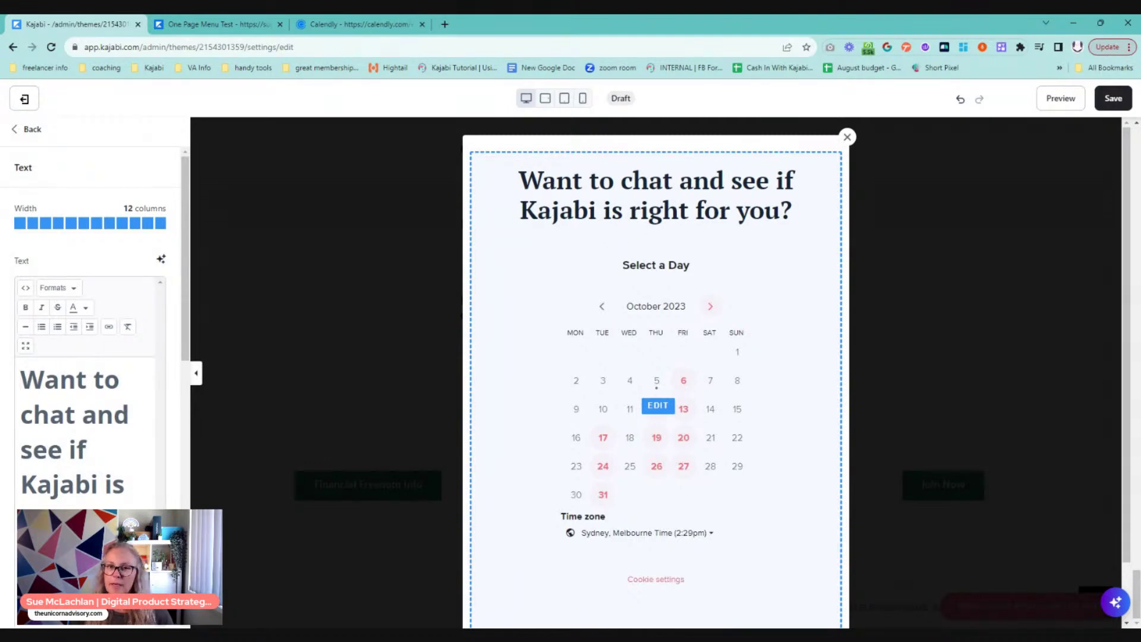
pyautogui.scroll(-1, 654, 357)
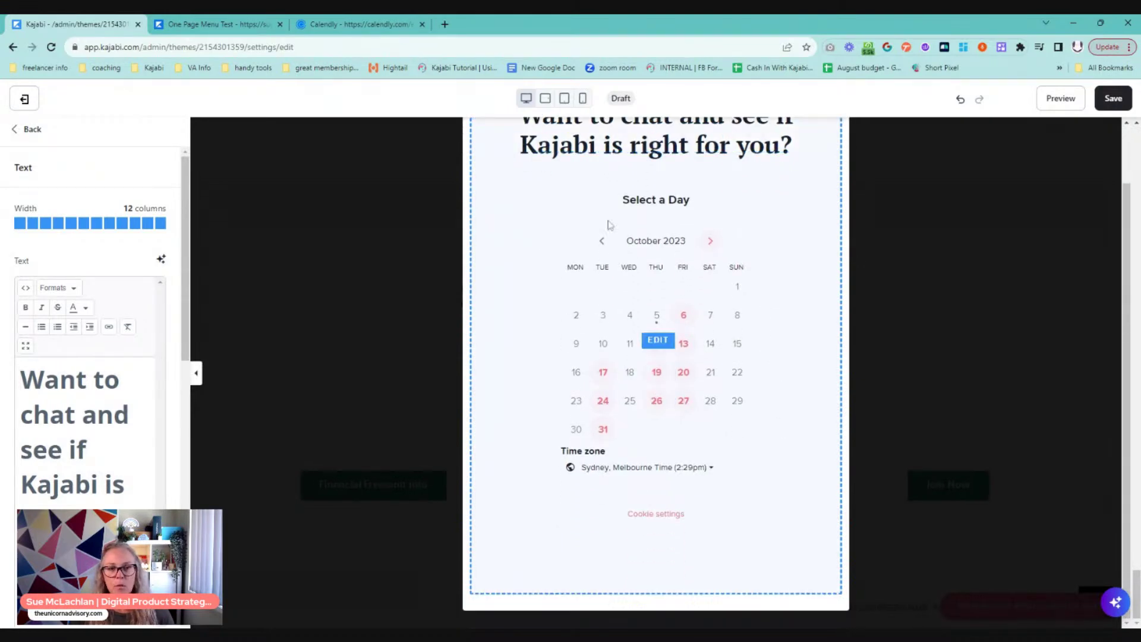
pyautogui.scroll(1, 790, 458)
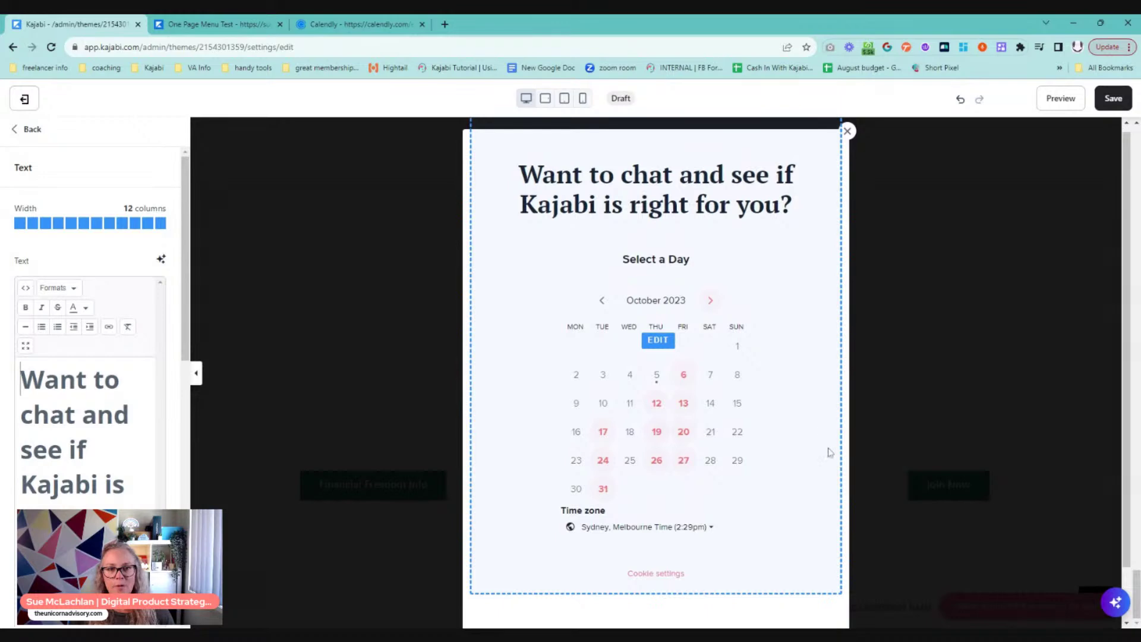